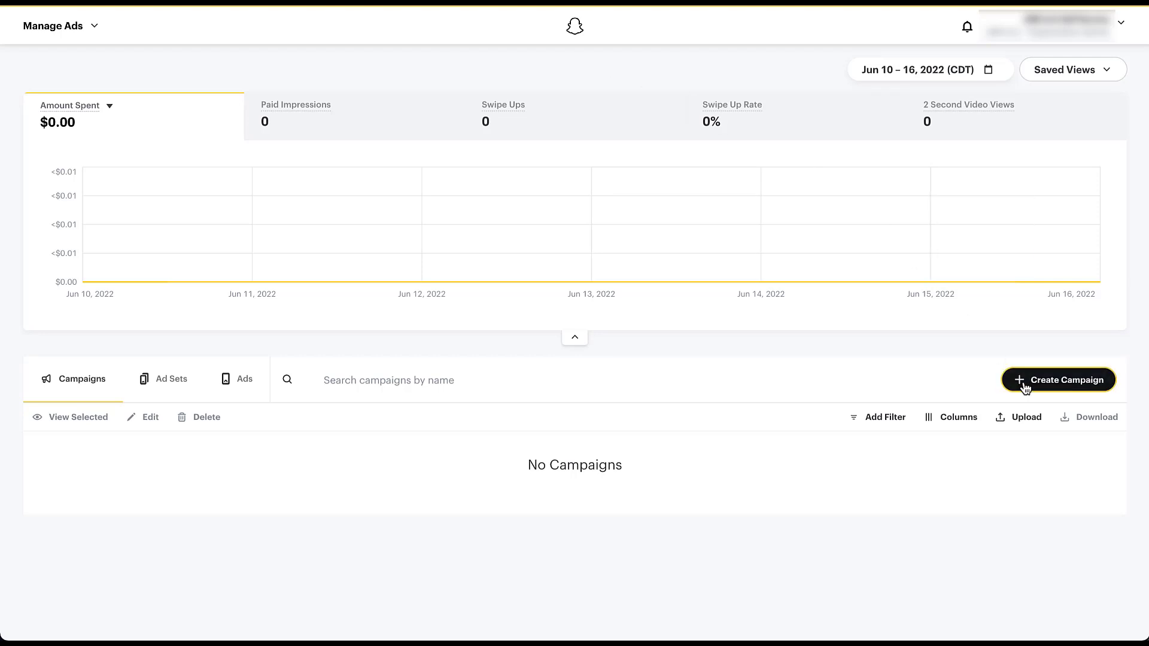
- Create a new campaign with Advanced Create, using the Lead Generation objective, and continue to its ad set
left_click(1053, 380)
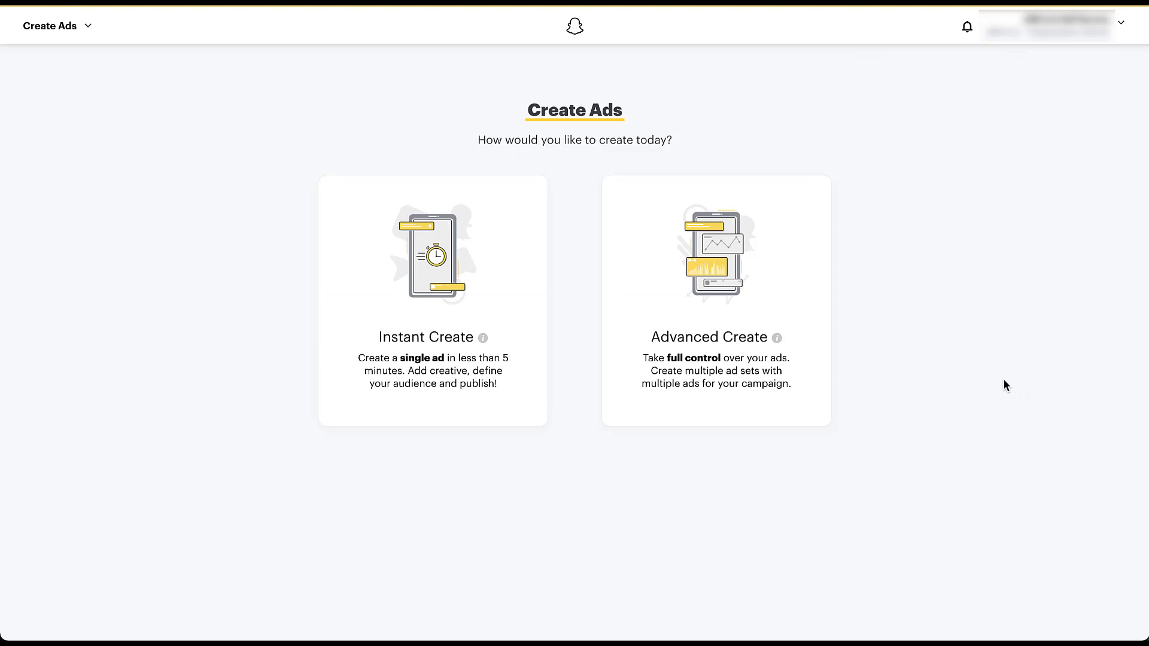
left_click(743, 403)
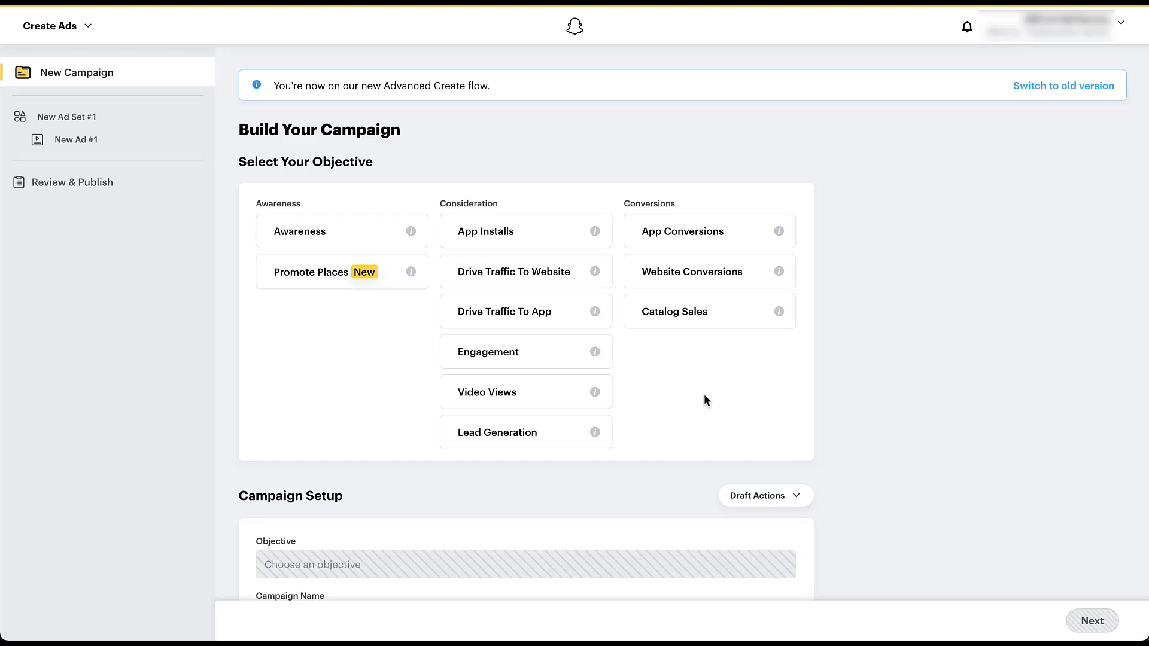
left_click(557, 440)
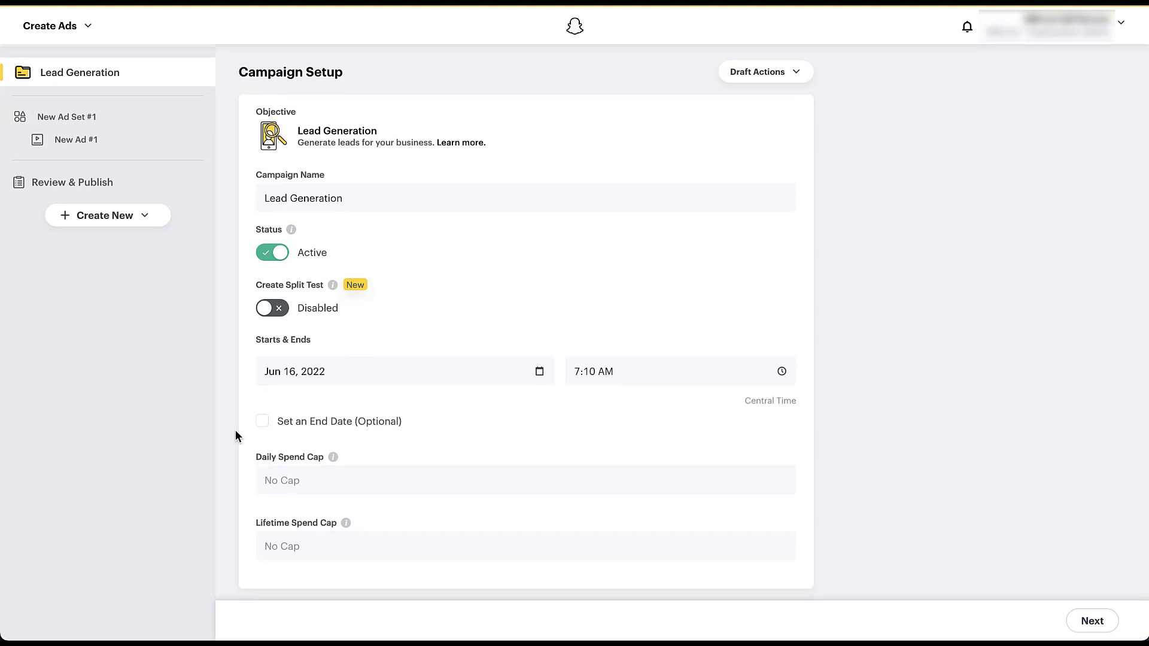
left_click(1092, 622)
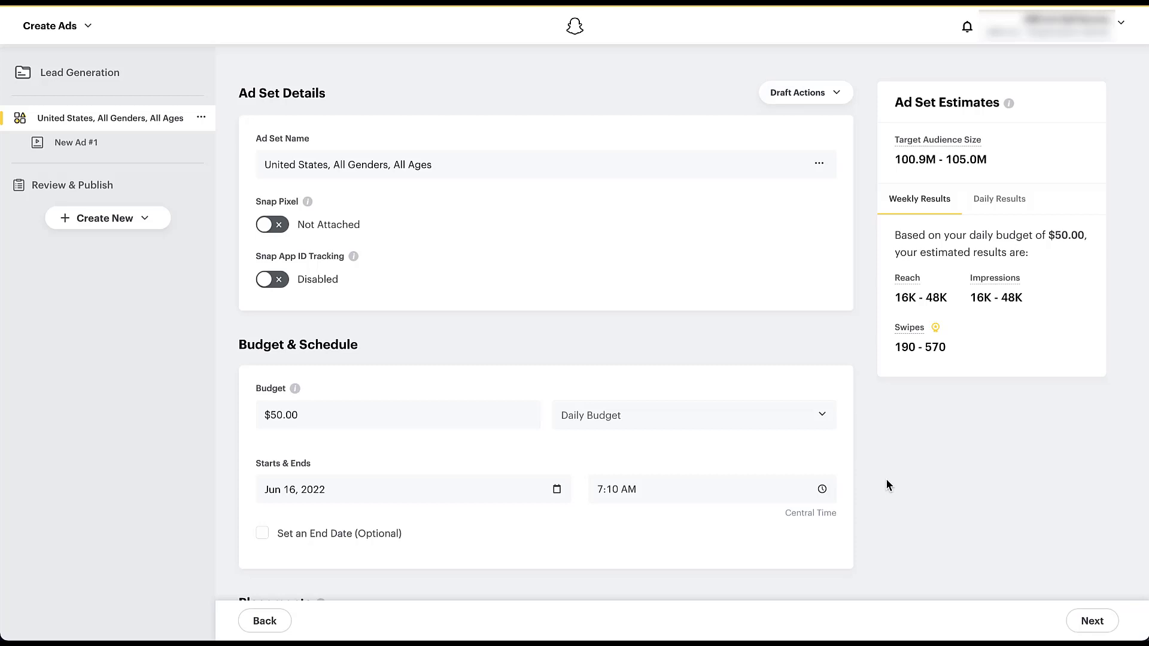
- Review the ad set's budget, schedule, placements, locations, demographics, audiences, devices and delivery settings
scroll(886, 480, "down", 3)
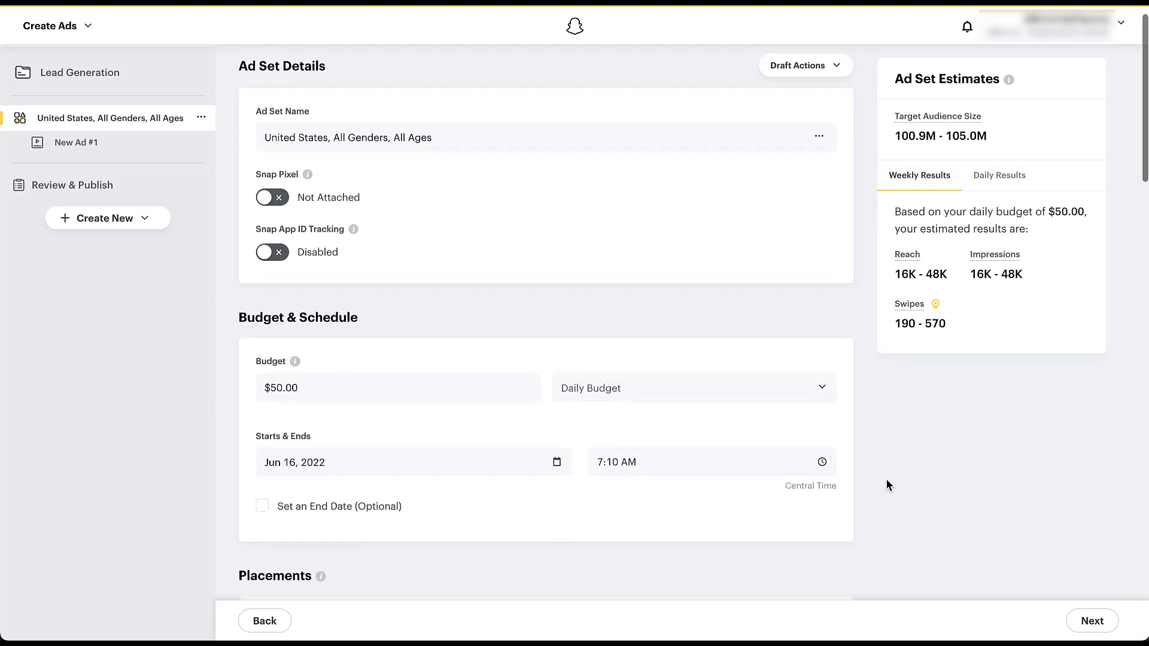
scroll(886, 480, "down", 2)
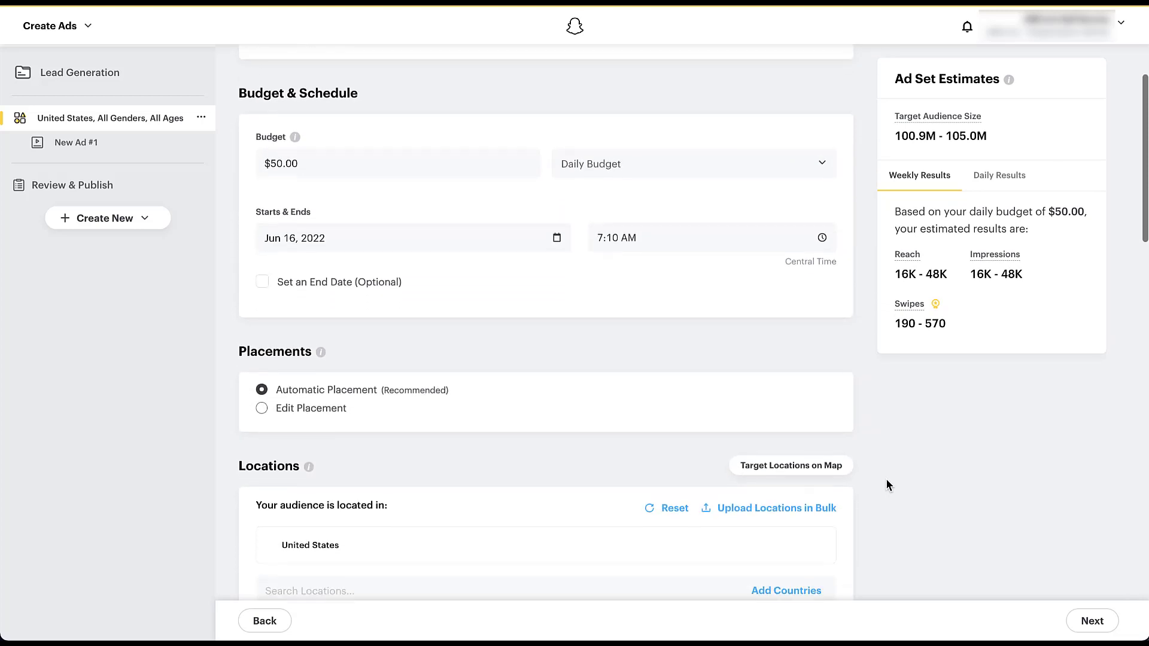
scroll(886, 479, "down", 4)
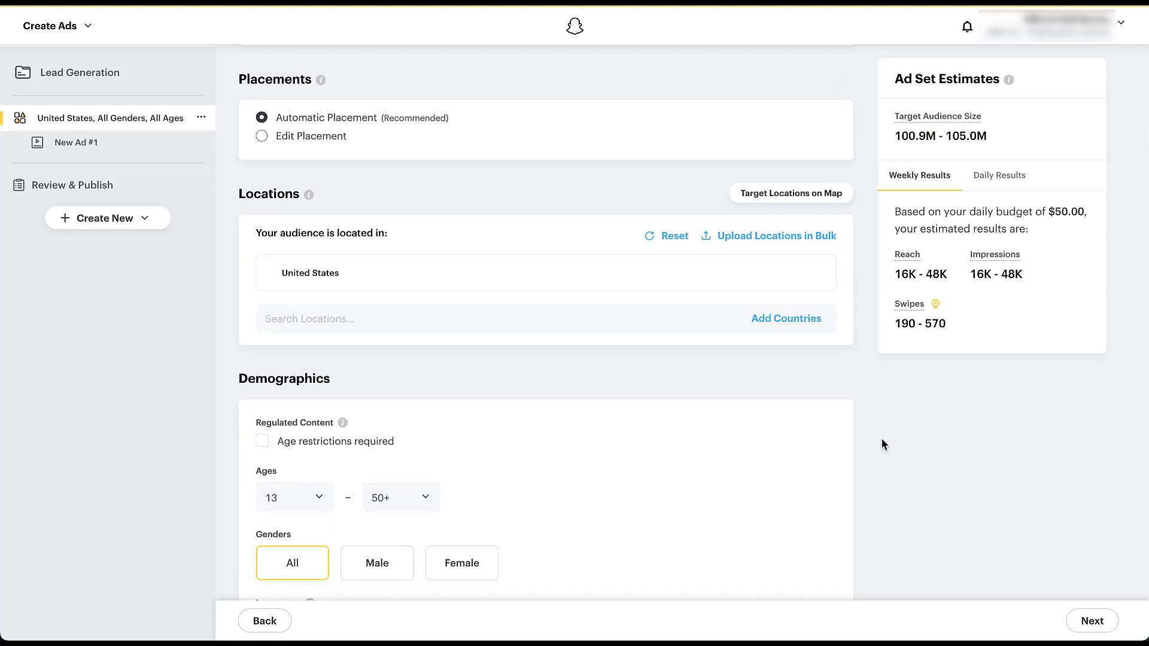
scroll(881, 438, "down", 3)
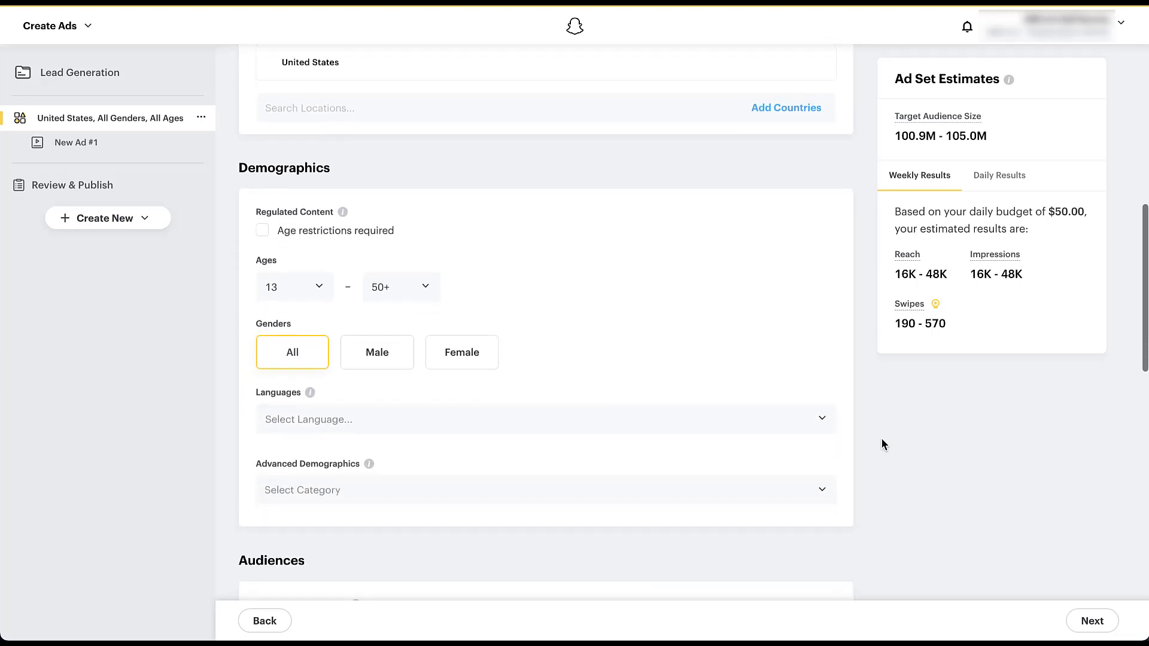
scroll(881, 442, "down", 4)
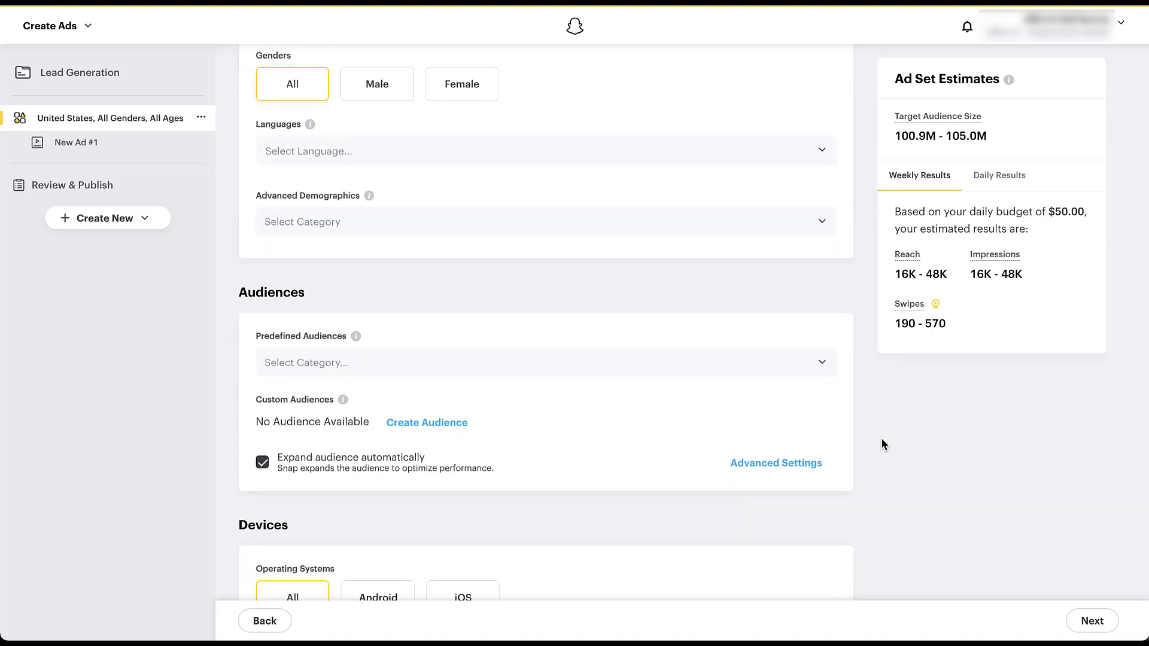
scroll(881, 442, "up", 2)
scroll(882, 443, "down", 2)
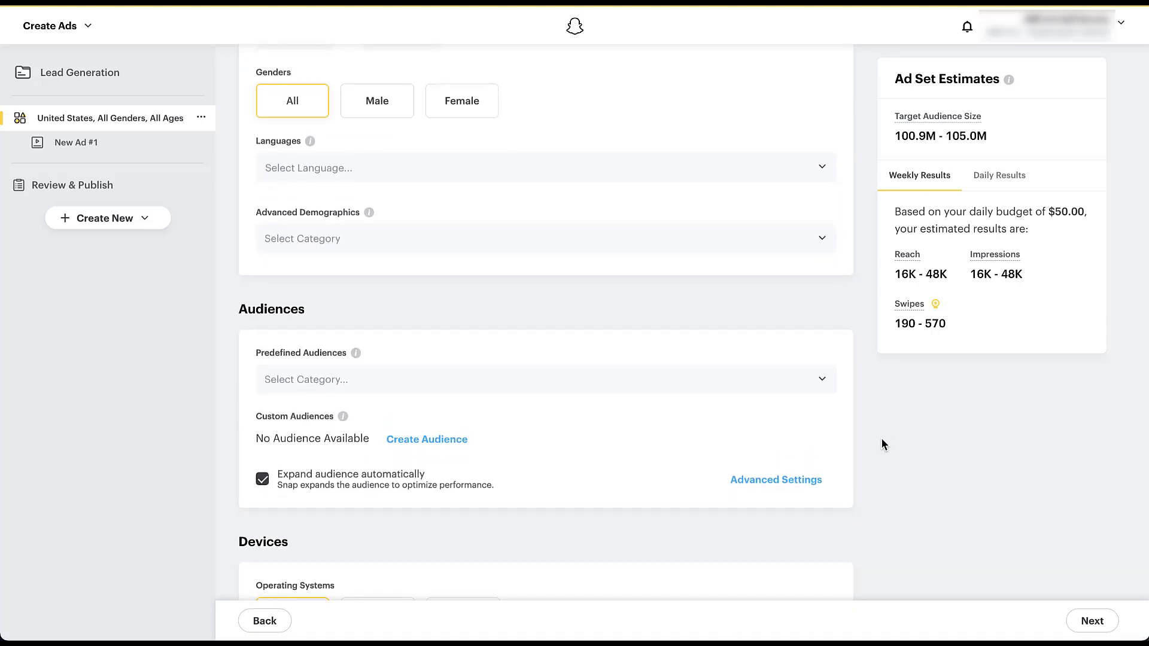
scroll(881, 443, "down", 5)
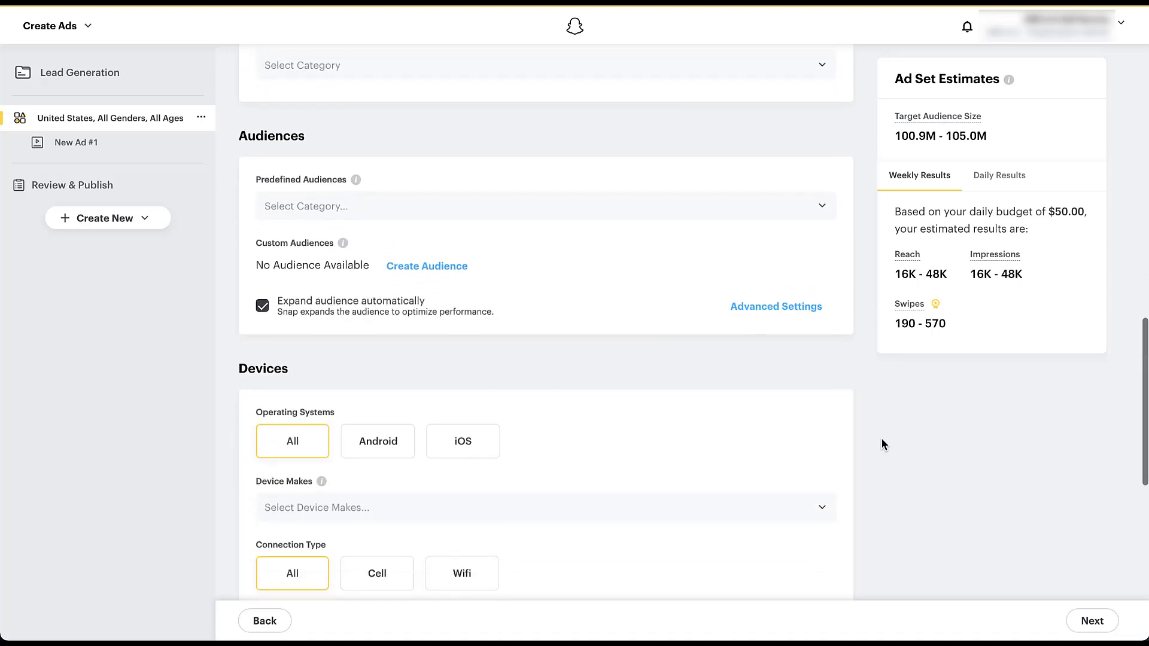
scroll(882, 444, "up", 2)
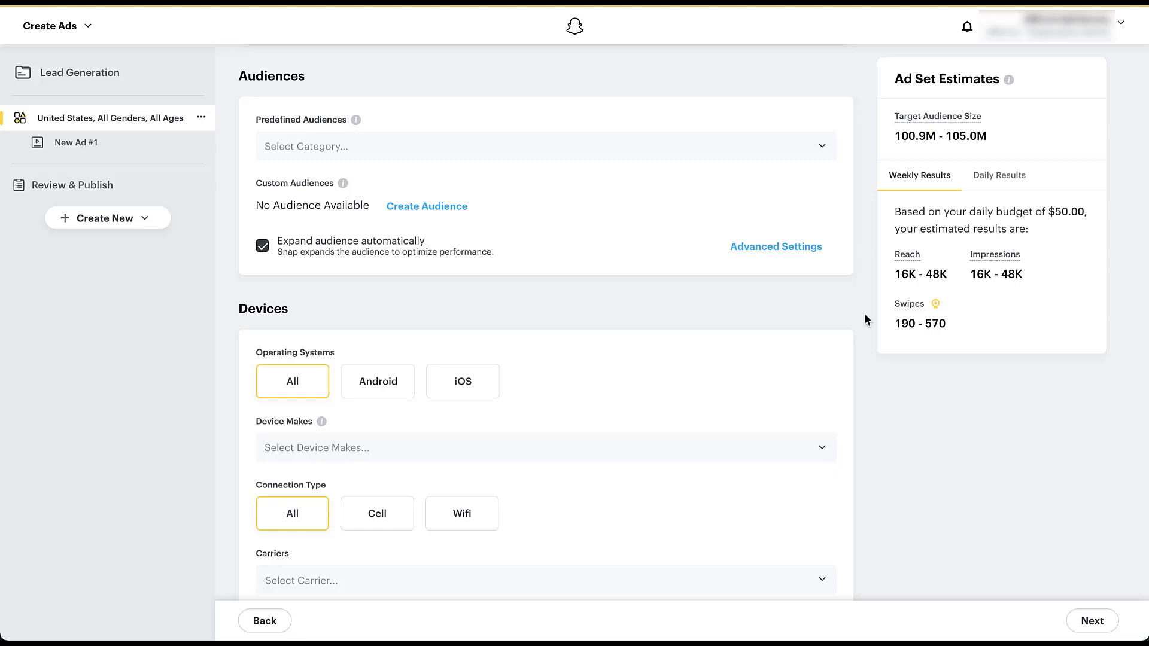
scroll(865, 317, "down", 4)
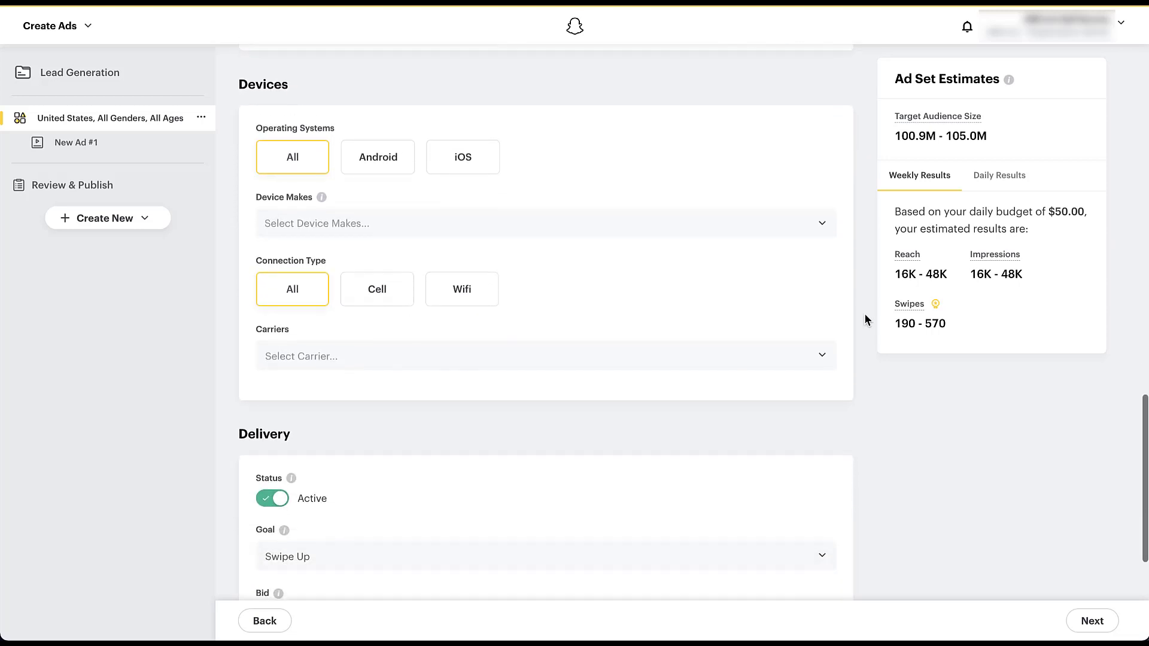
scroll(865, 317, "down", 5)
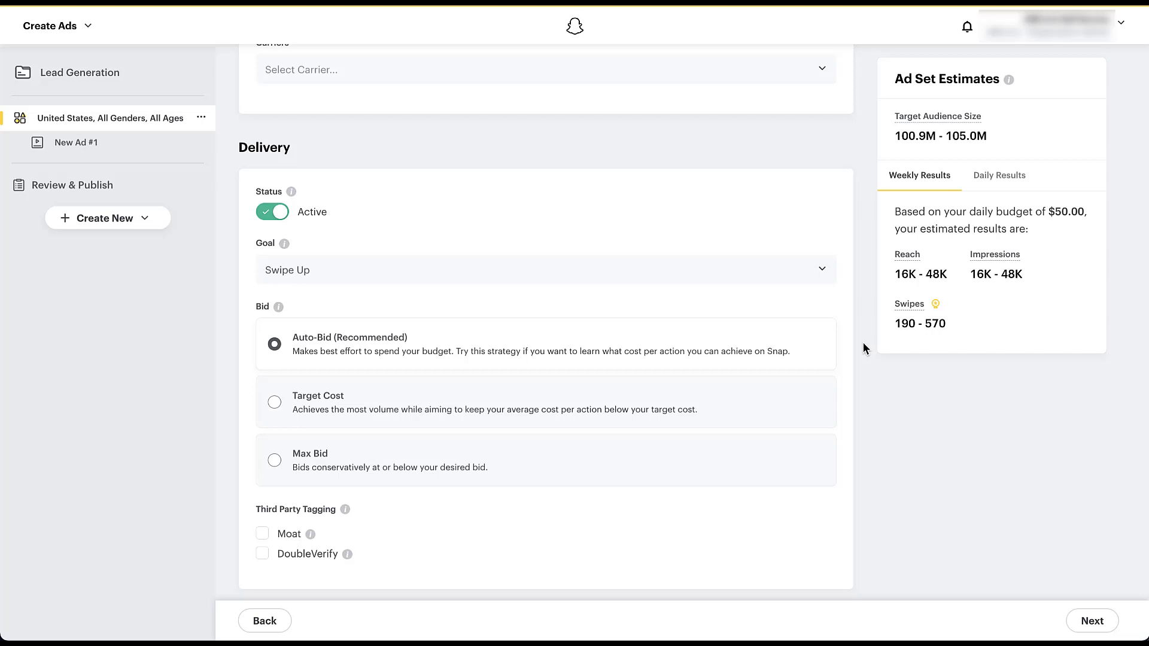
- Check the available delivery goals, keep Swipe Up and continue to the ad details
left_click(824, 270)
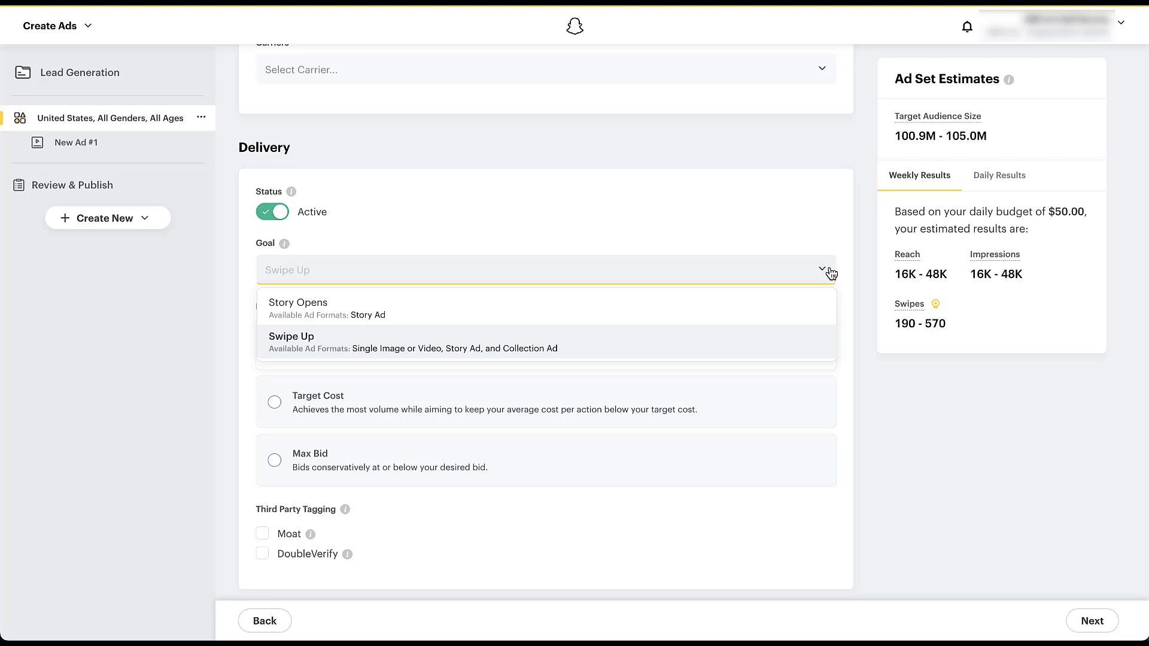
left_click(850, 270)
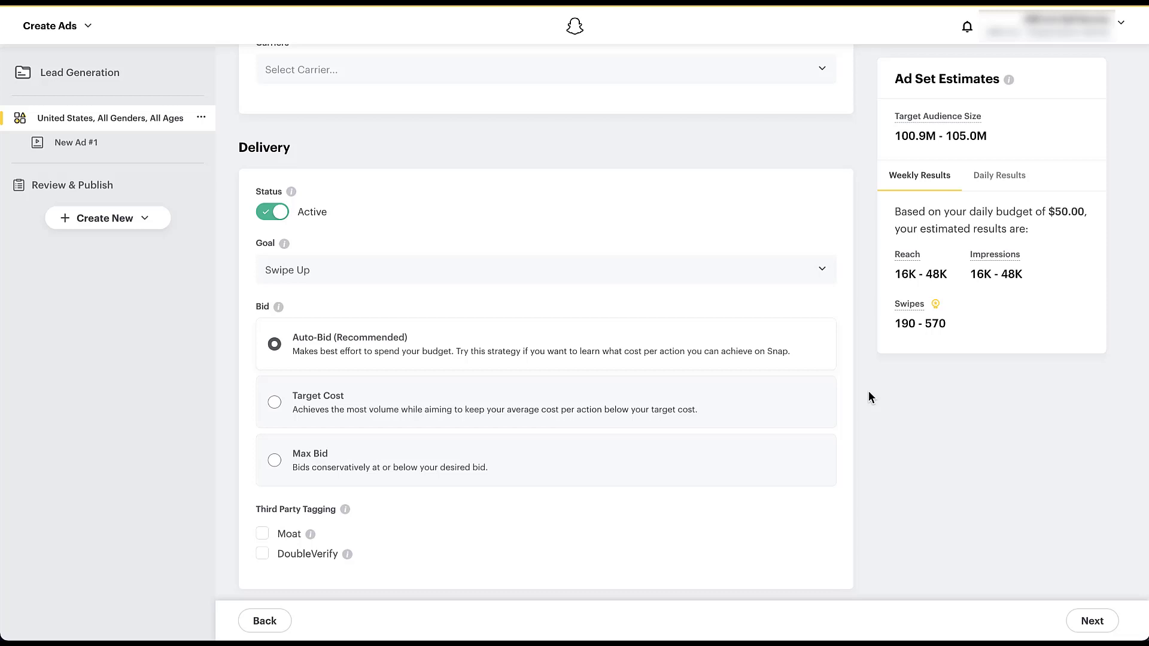
left_click(1088, 620)
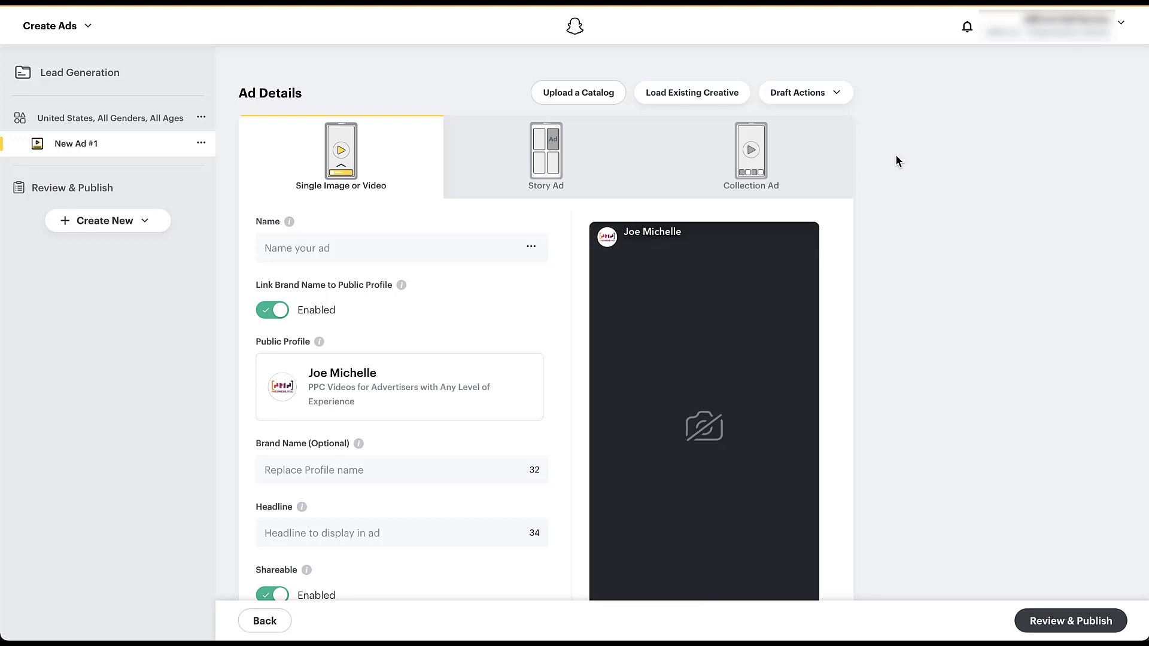
- Review the single image or video ad's settings and choose Lead Form as its attachment
scroll(896, 160, "down", 3)
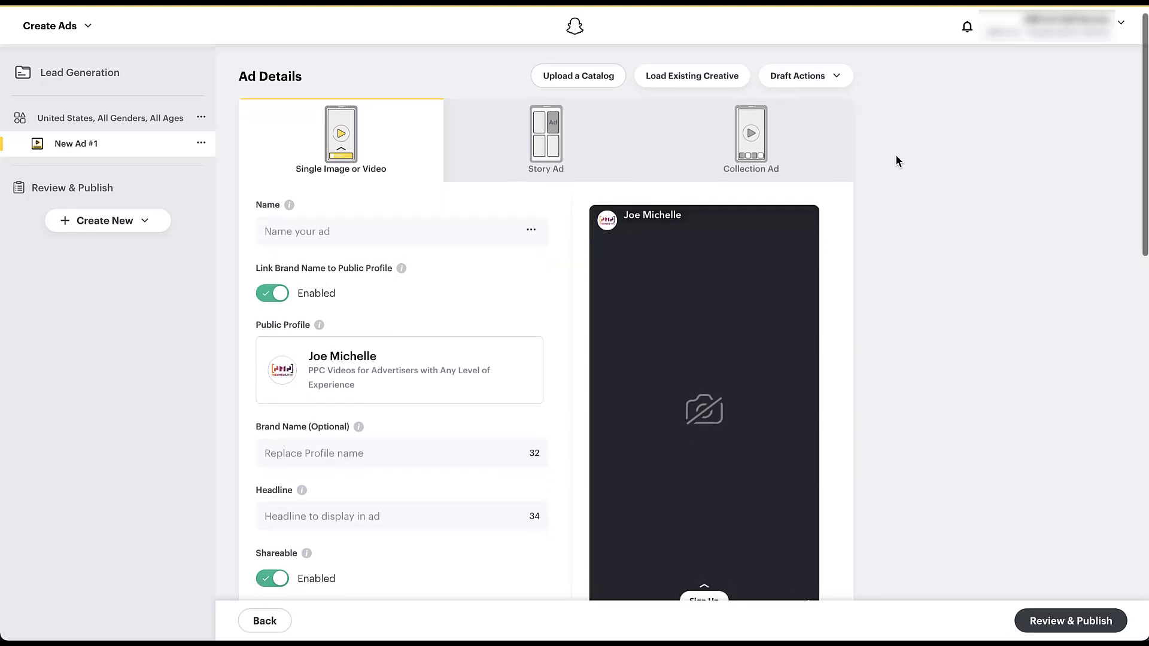
scroll(896, 160, "down", 2)
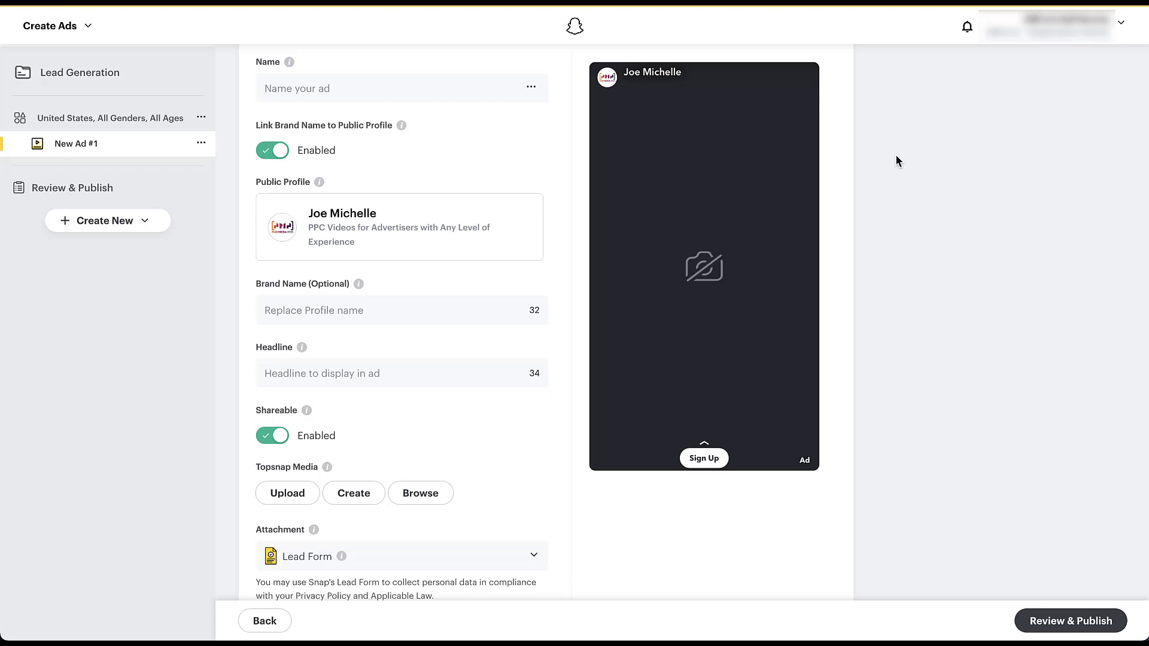
scroll(896, 157, "down", 3)
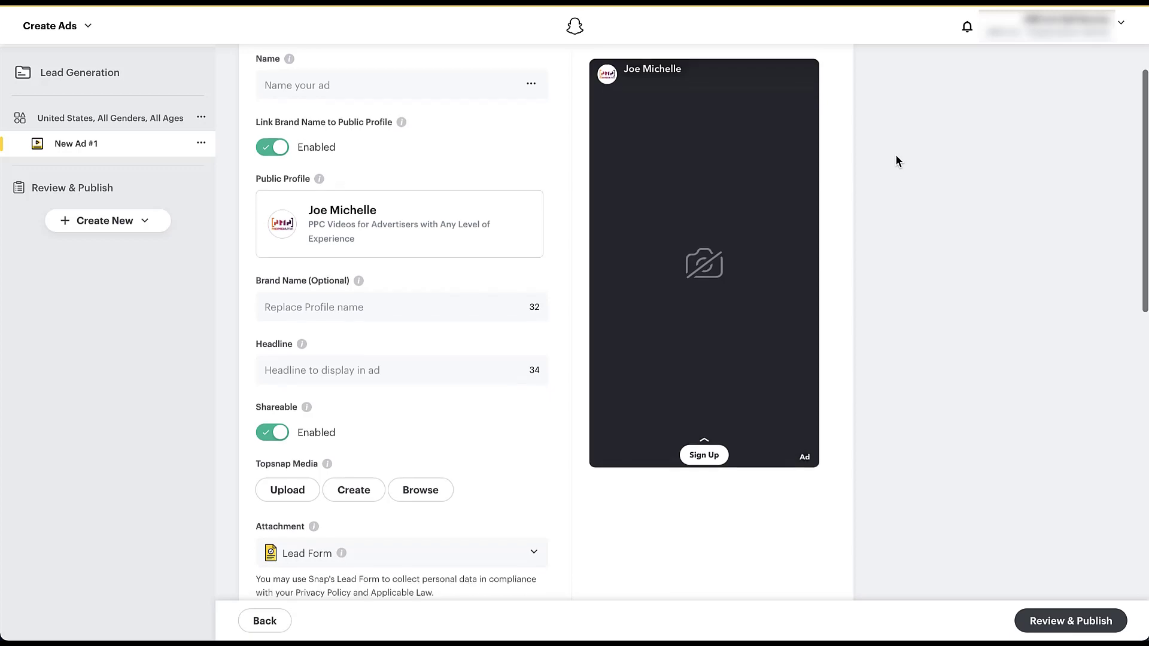
scroll(895, 157, "down", 3)
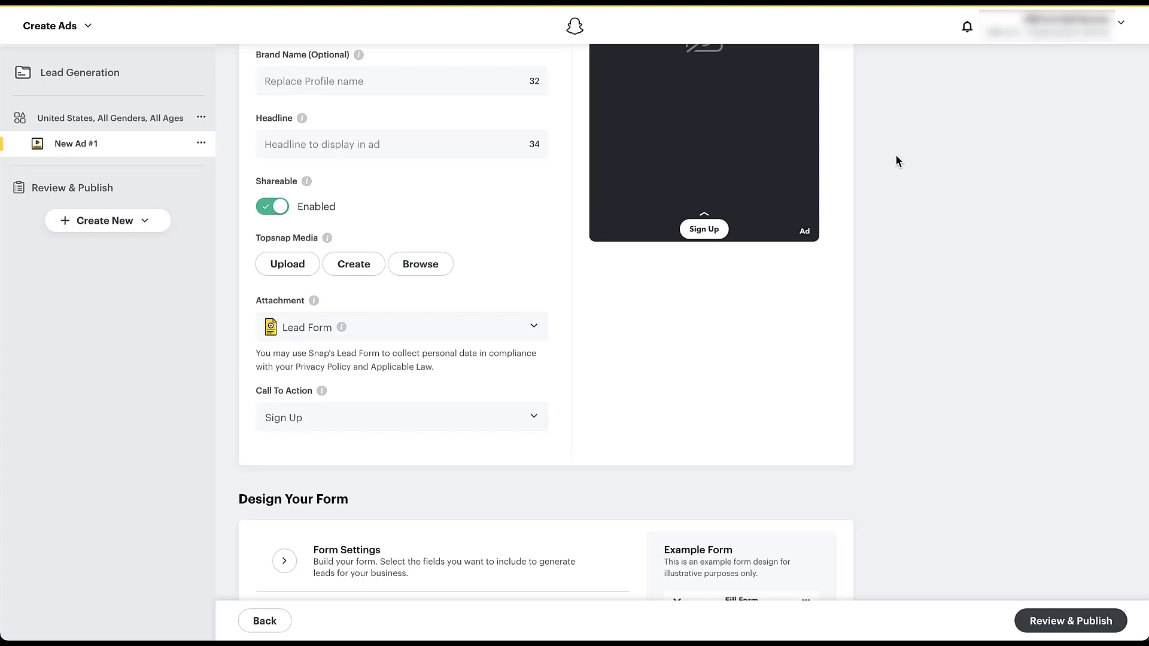
scroll(896, 160, "down", 3)
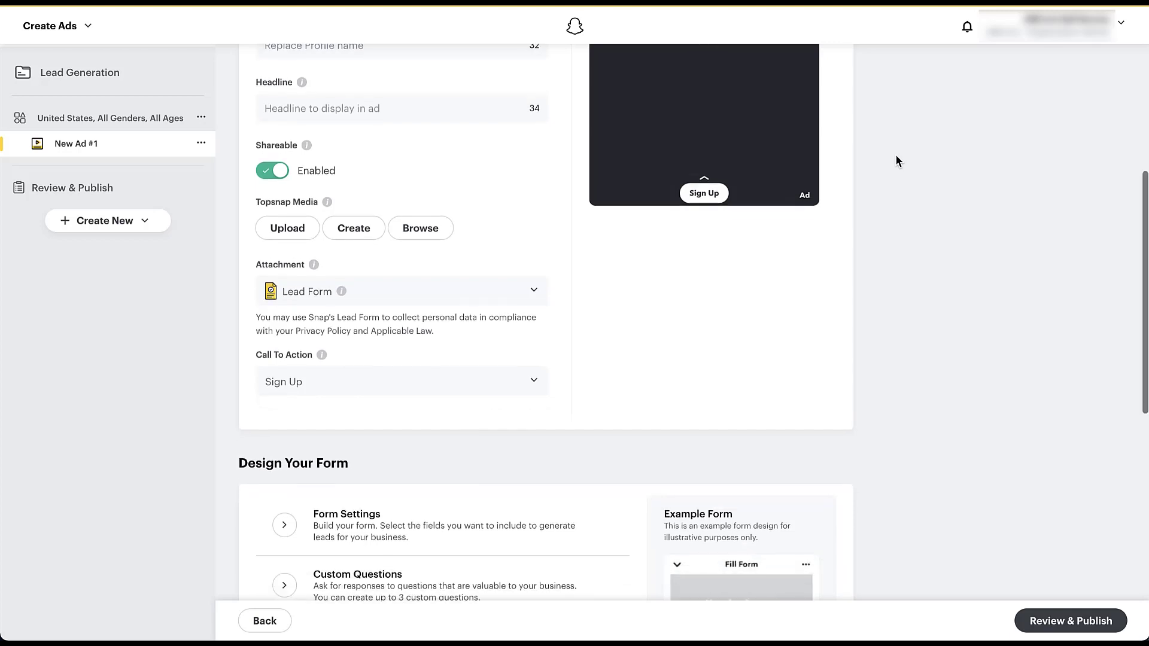
scroll(896, 160, "down", 1)
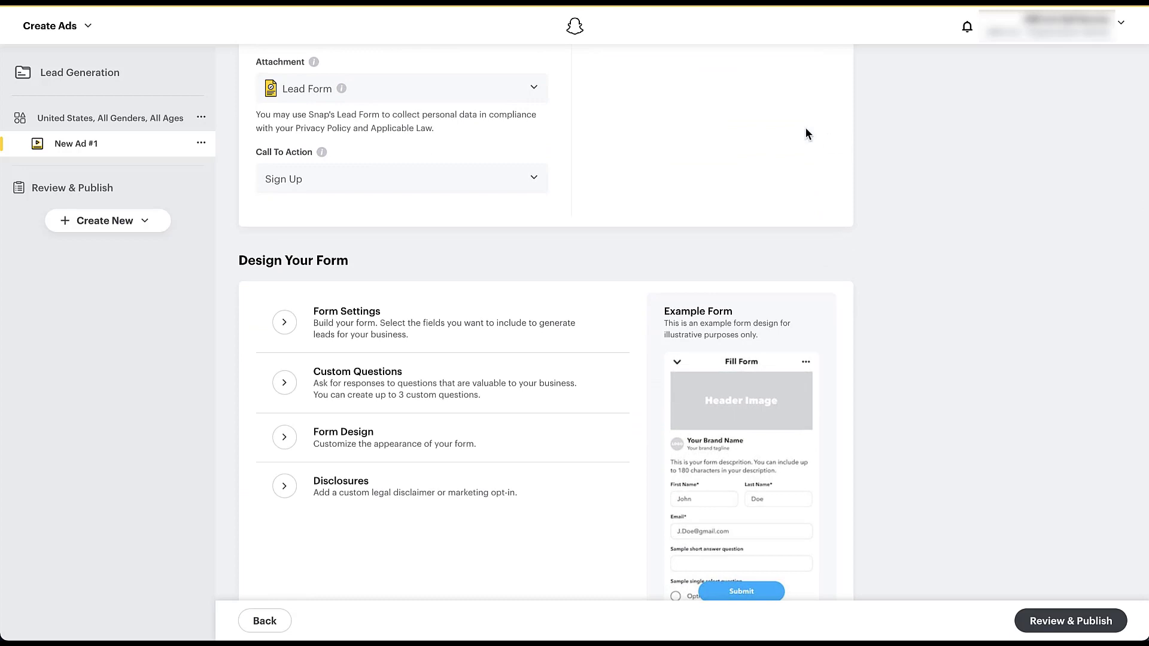
left_click(534, 89)
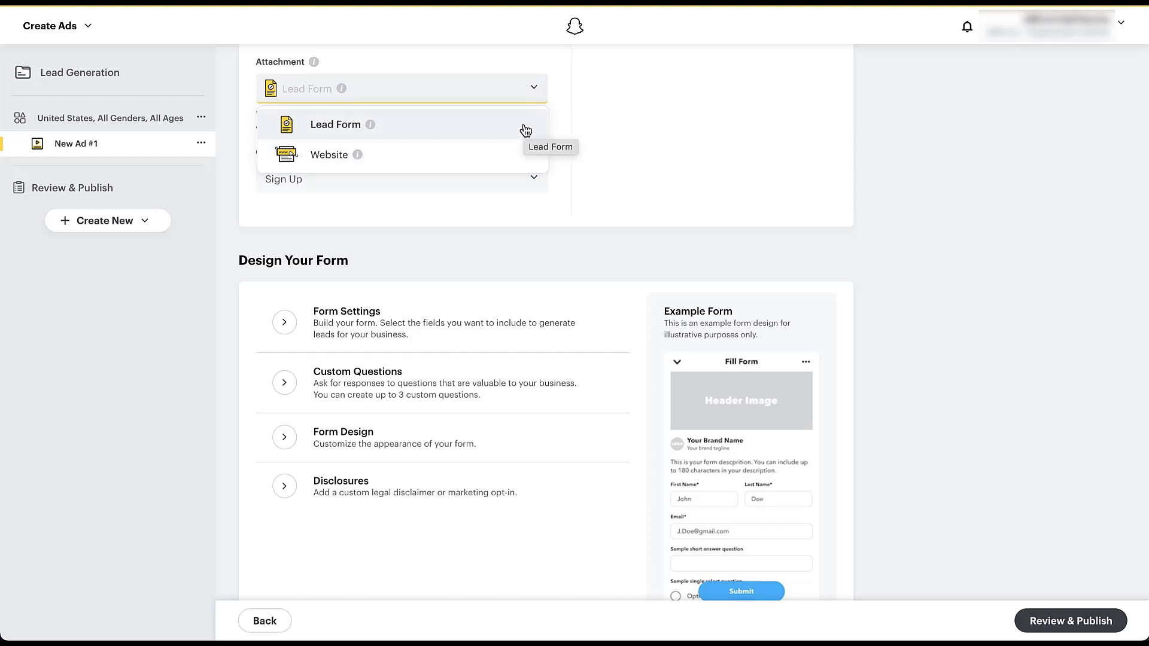
left_click(525, 130)
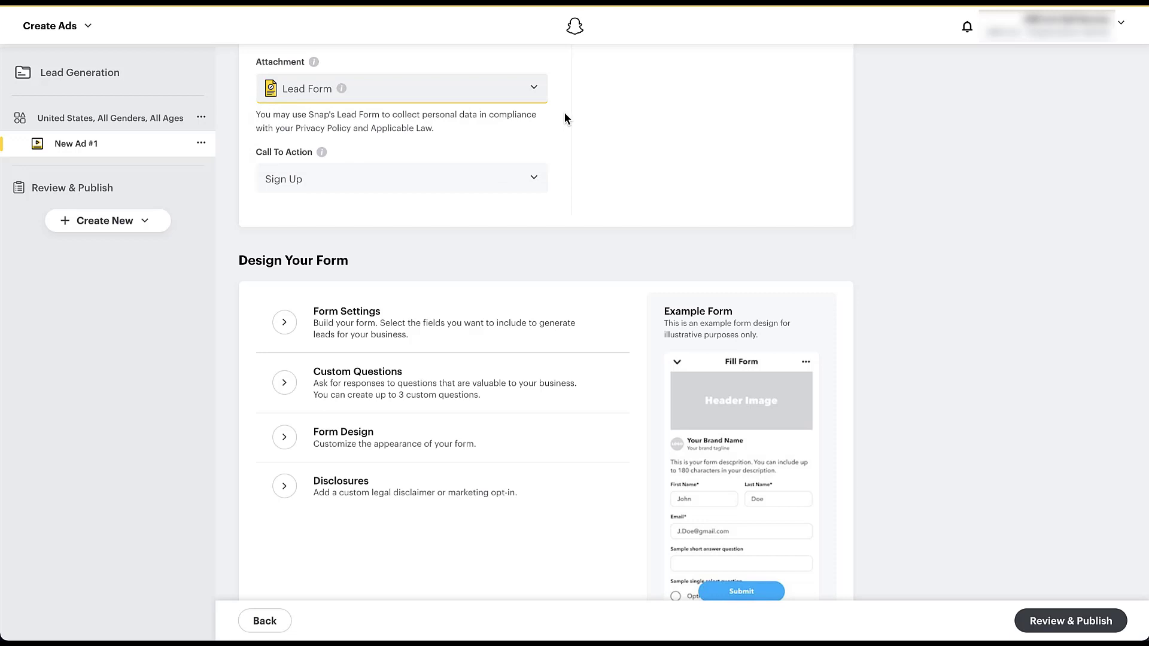
- Look through the ad's call to action options without changing the selection
left_click(538, 189)
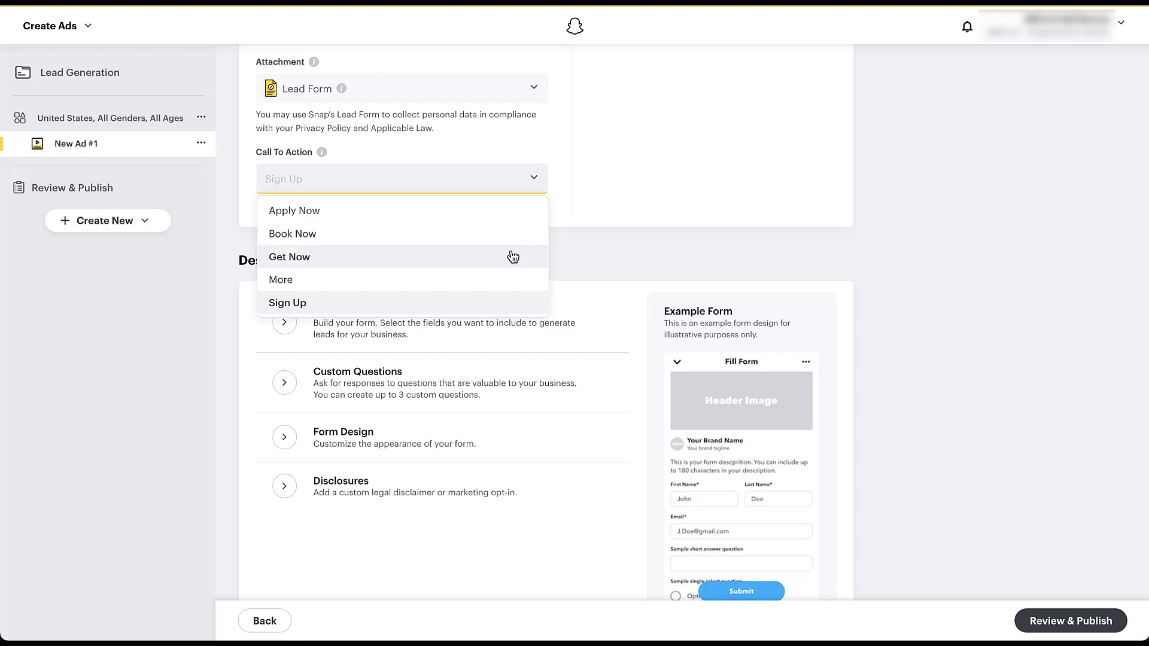
scroll(512, 256, "down", 1)
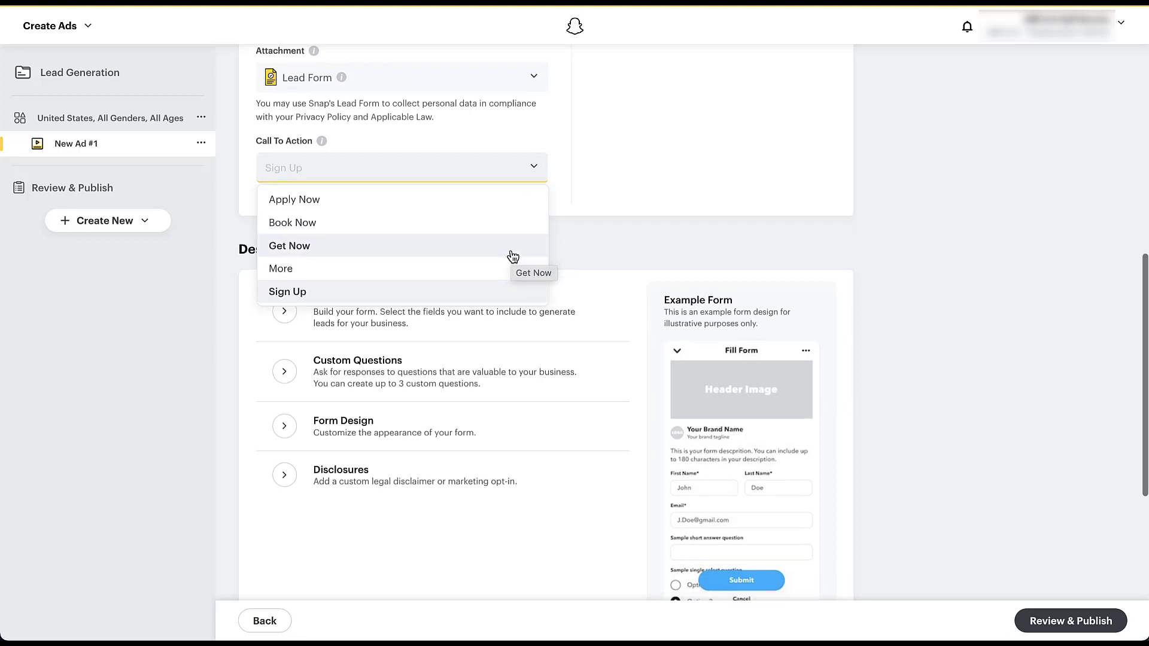
left_click(557, 162)
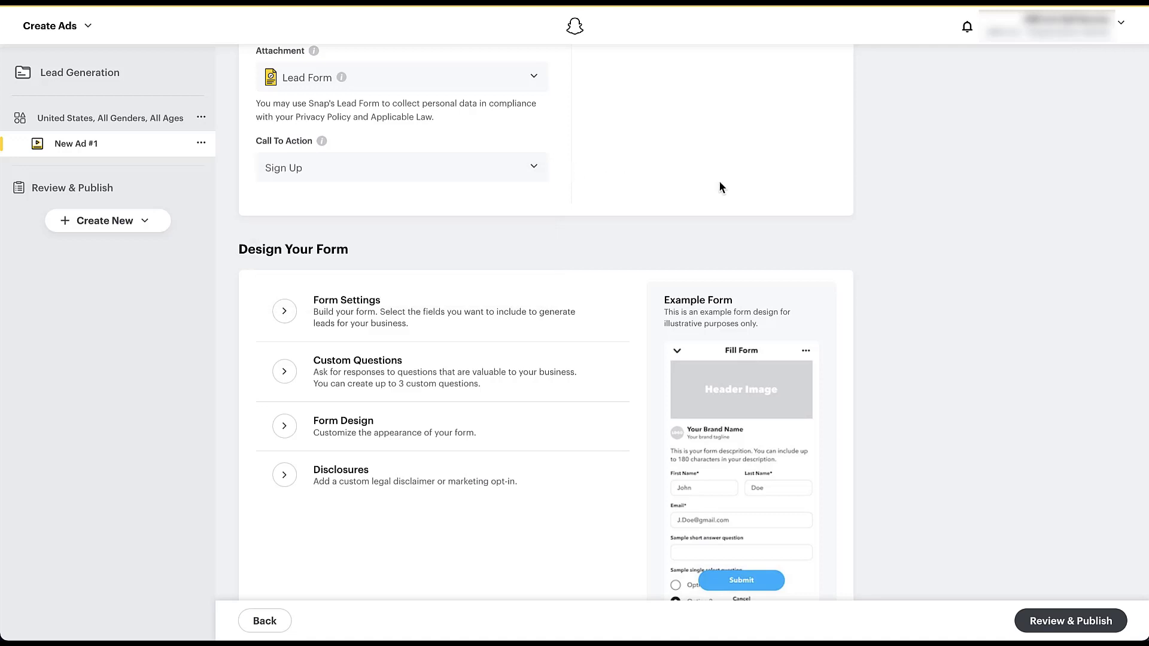
- Set the lead form's description to "Sign up today to receive email alerts when new Paid Media Pros videos go live!"
scroll(880, 330, "down", 3)
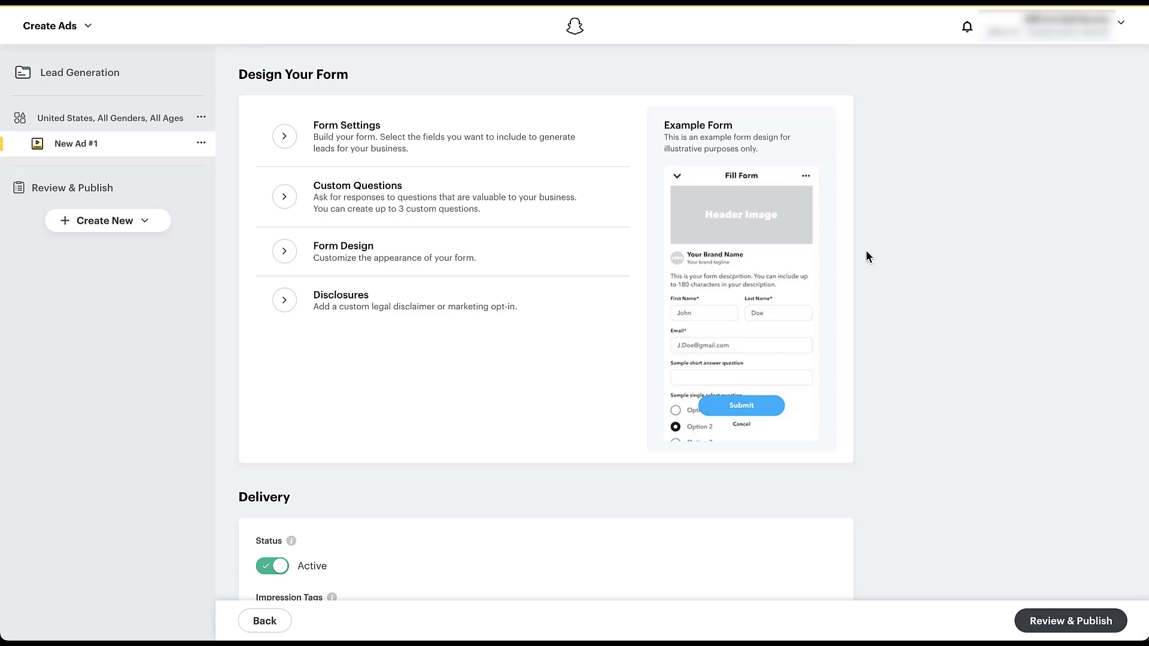
left_click(284, 137)
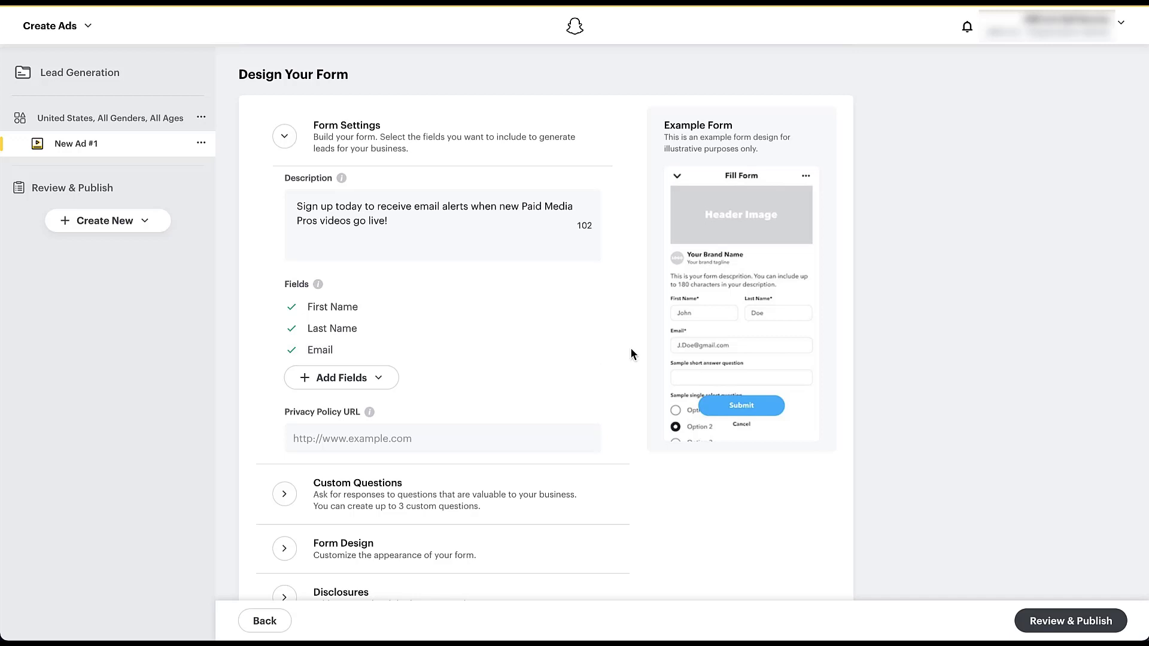
- Remove Email and add it back along with Address, Birthday Date, Company Name, Job Title, Phone Number and Postal Code as form fields
left_click(590, 352)
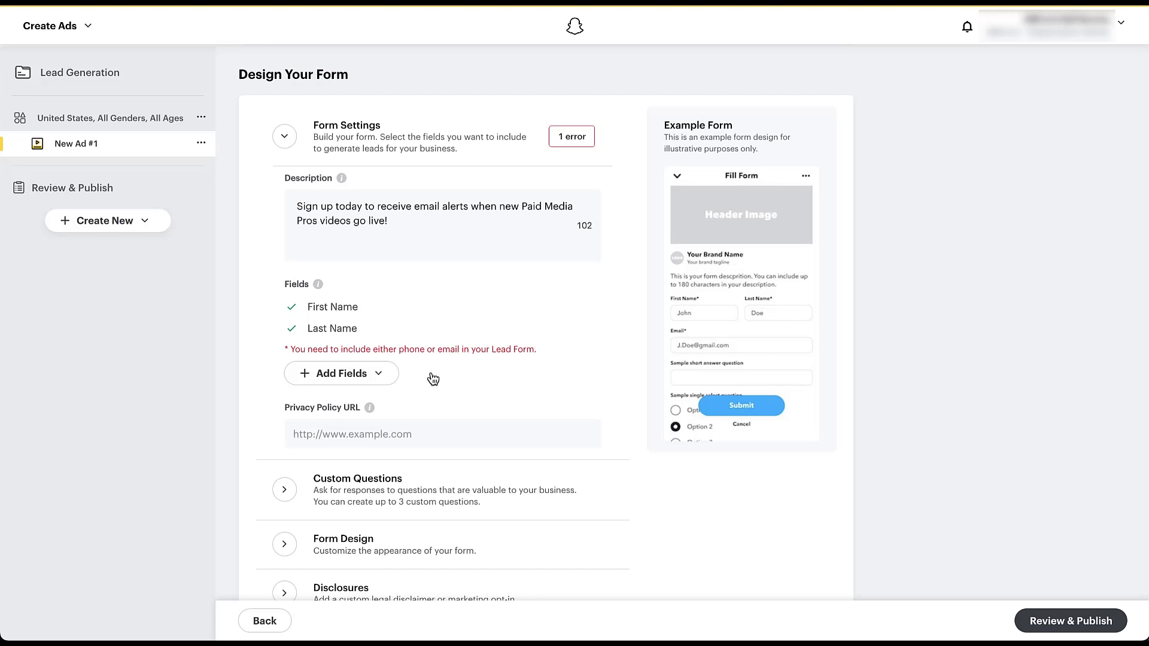
left_click(383, 378)
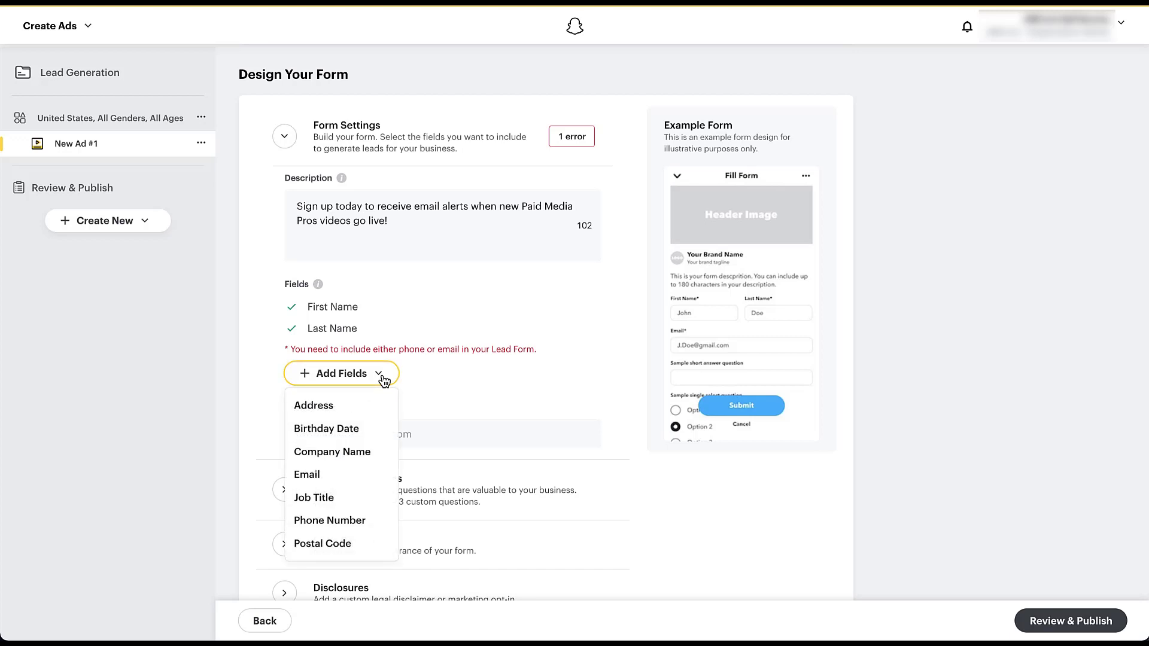
left_click(372, 477)
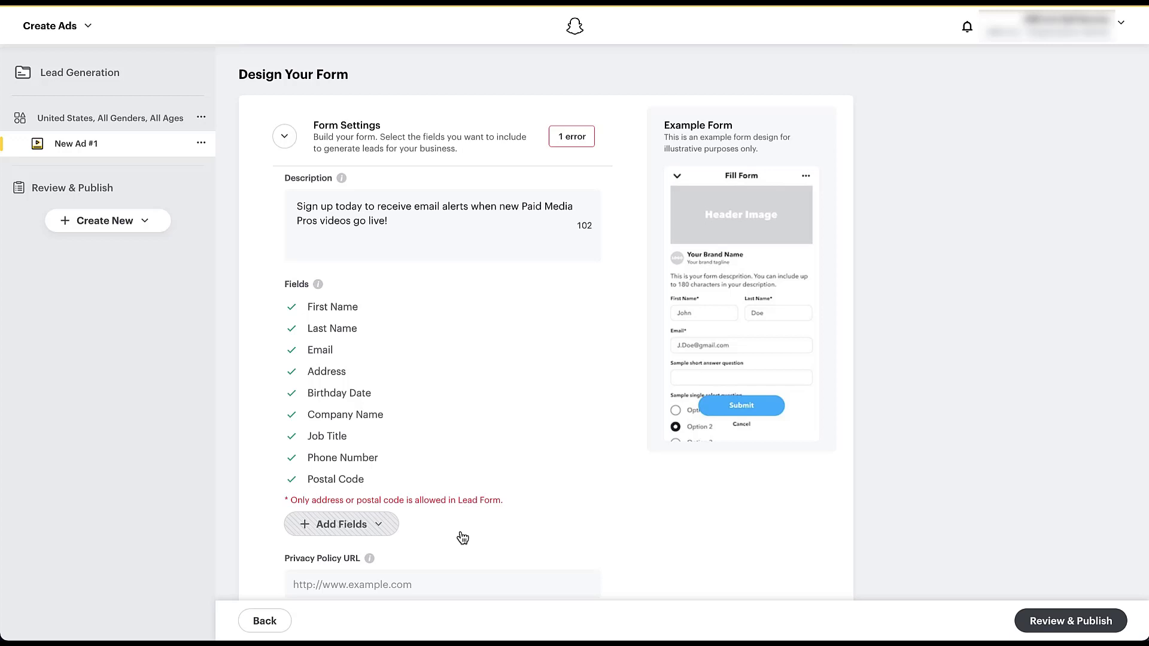
- Remove the Address field from the lead form
mouse_move(451, 369)
left_click(592, 372)
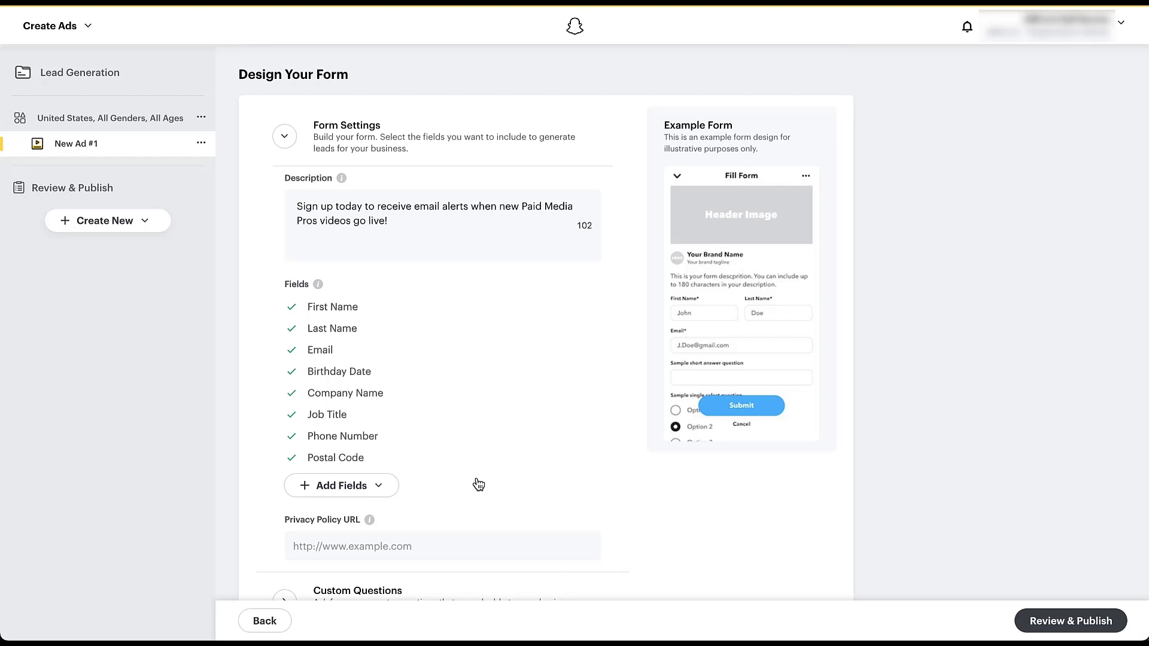
scroll(478, 485, "down", 4)
left_click(494, 325)
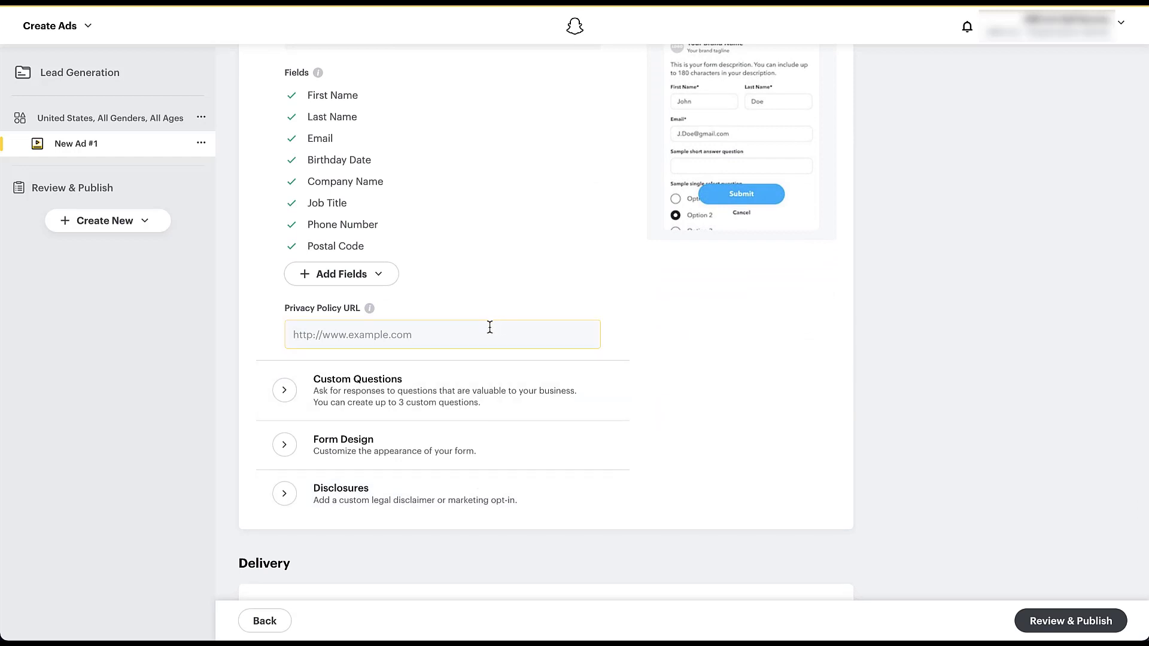
scroll(482, 325, "down", 1)
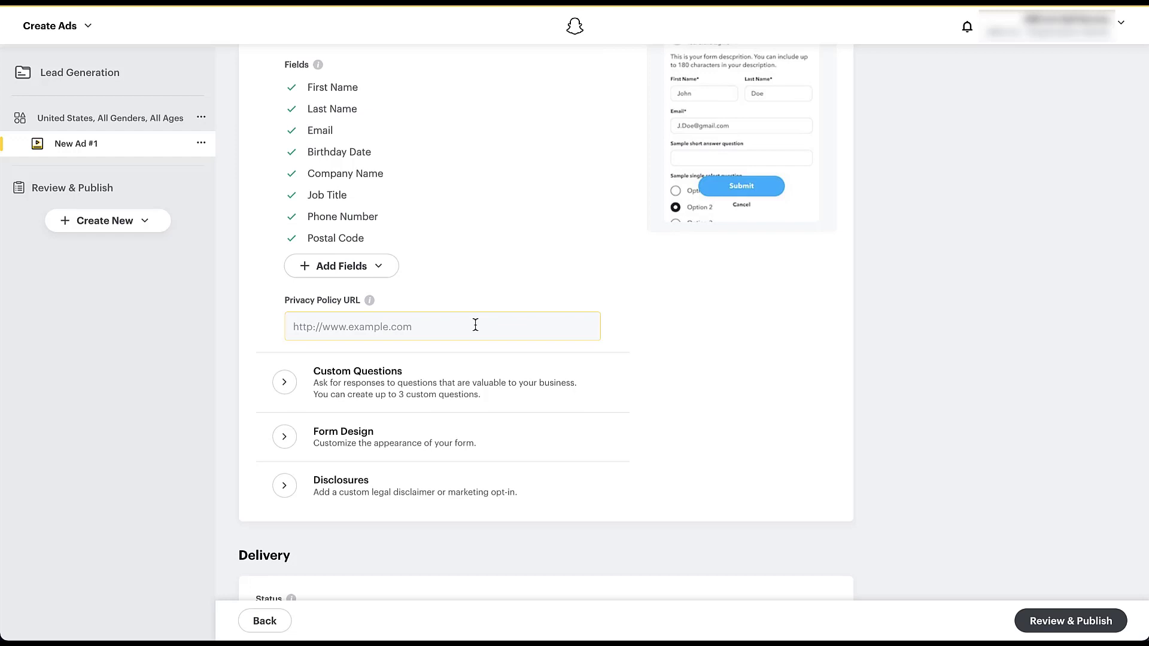
type("https://www.paidmediapros.com/privacy-policy")
scroll(619, 336, "up", 3)
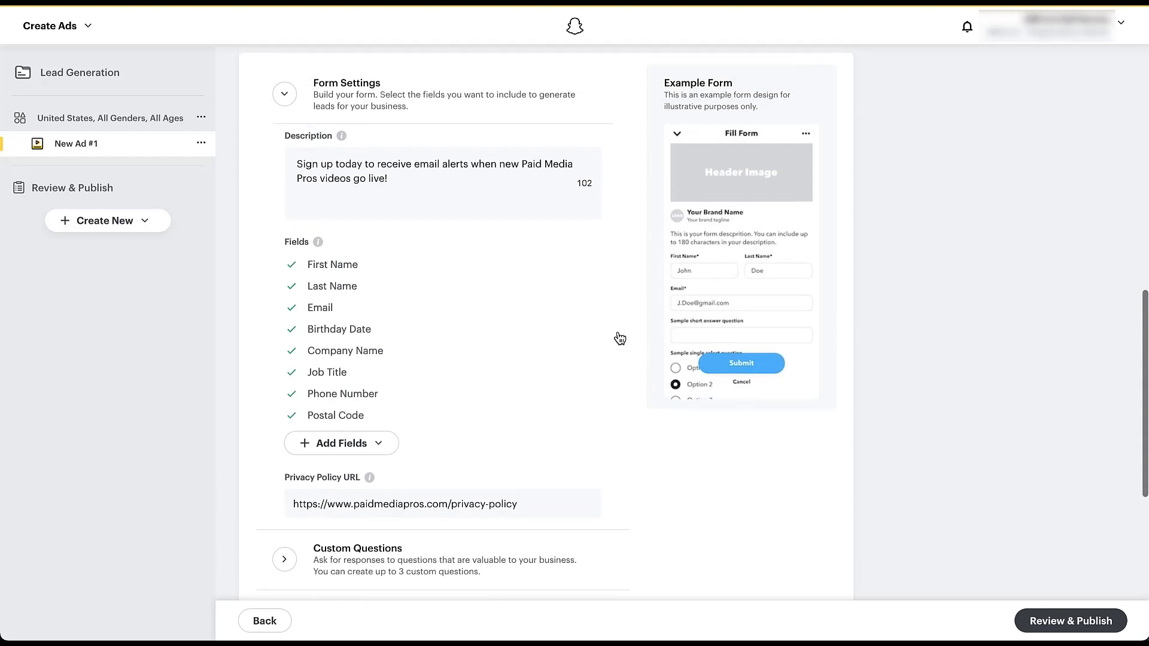
left_click(285, 95)
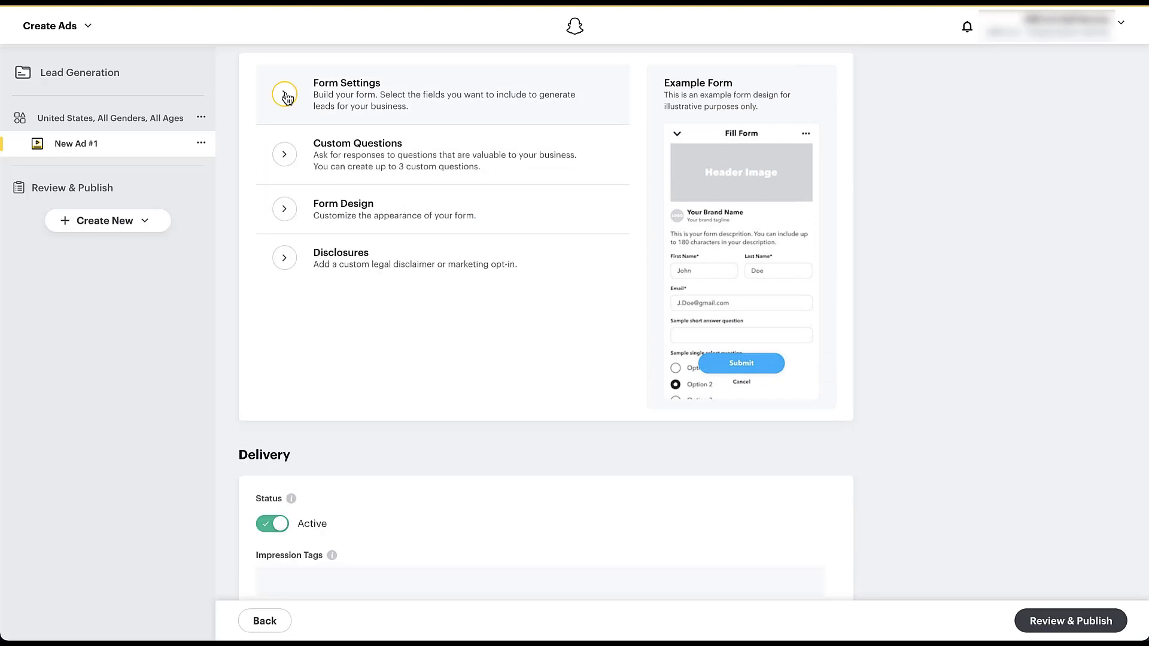
- Add a Short Answer custom question to the lead form asking "What's your pet's name?"
left_click(285, 155)
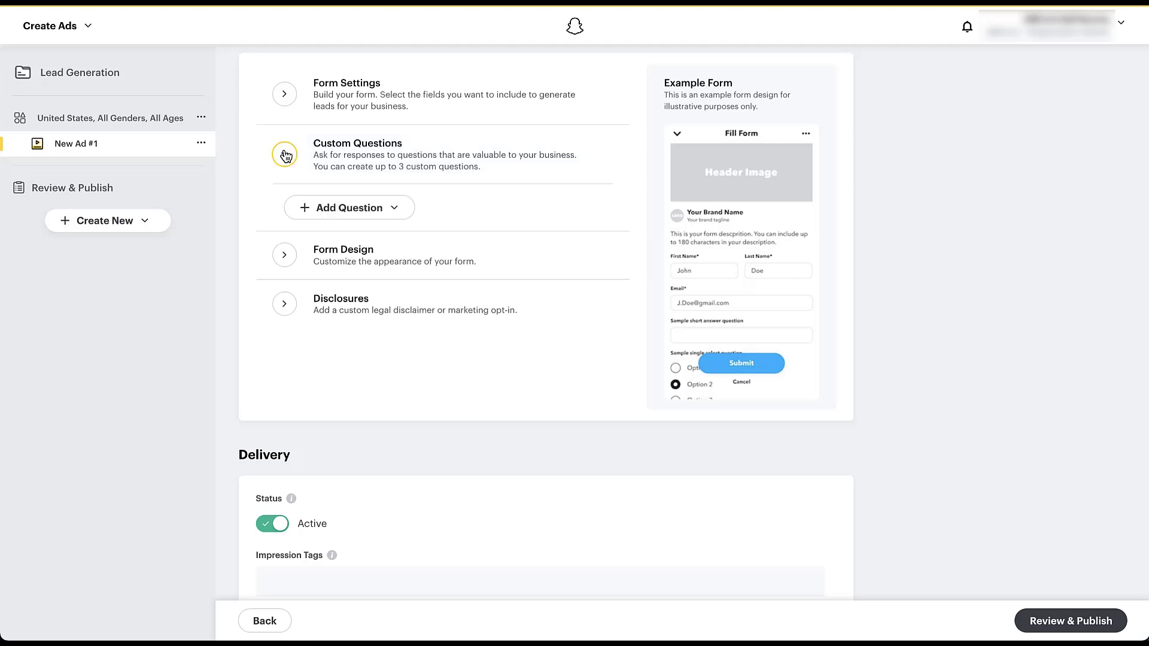
left_click(396, 210)
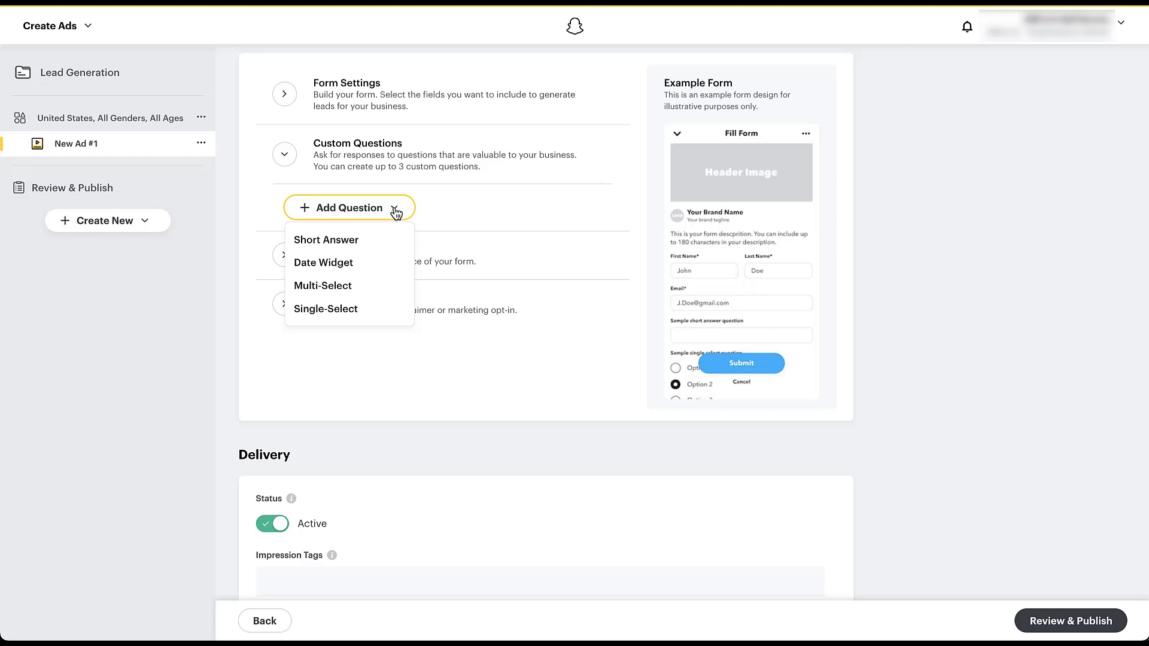
left_click(390, 240)
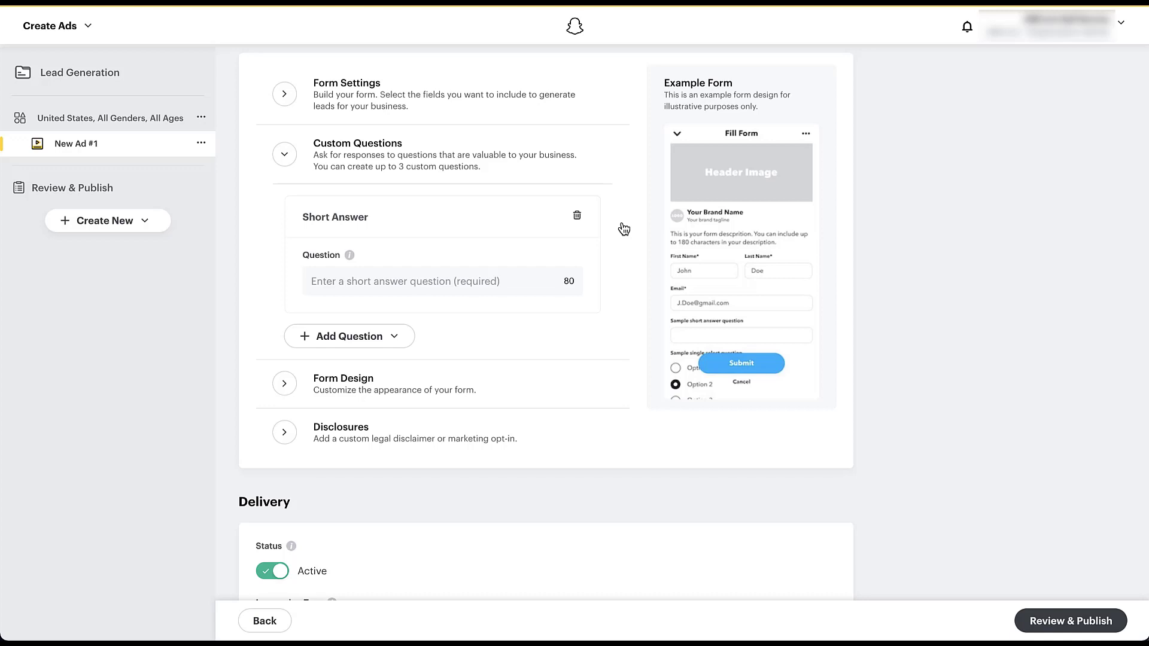
left_click(498, 279)
type("What's your pet's name?")
left_click(607, 285)
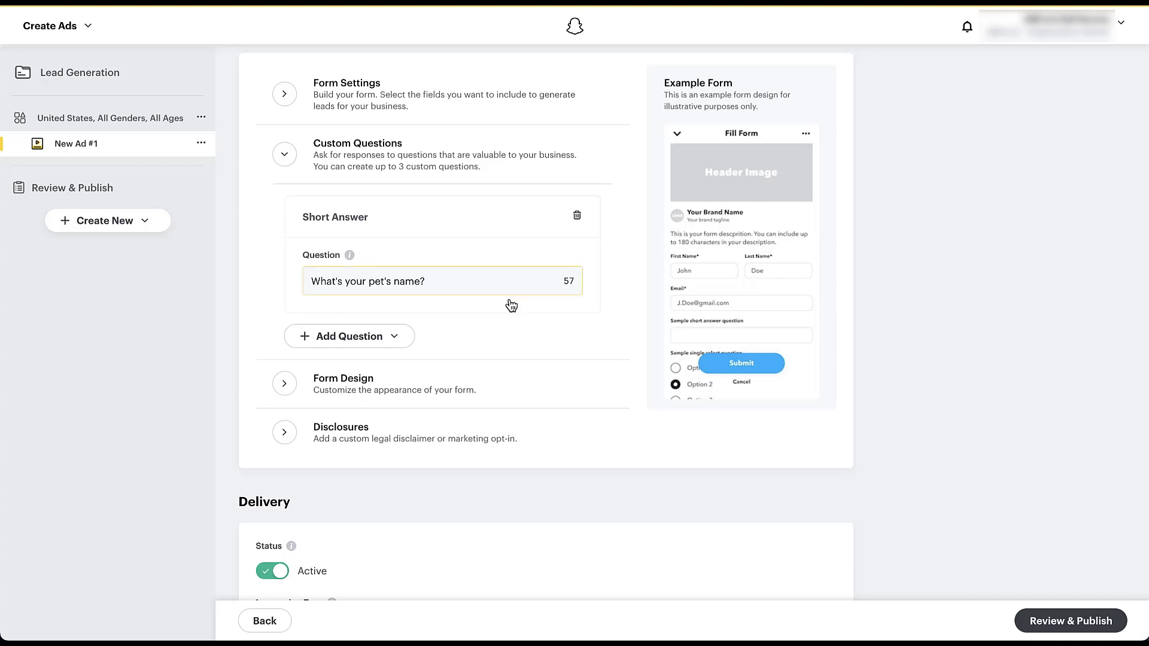
- Add a Date Widget custom question asking "When are you available for a call?"
left_click(403, 340)
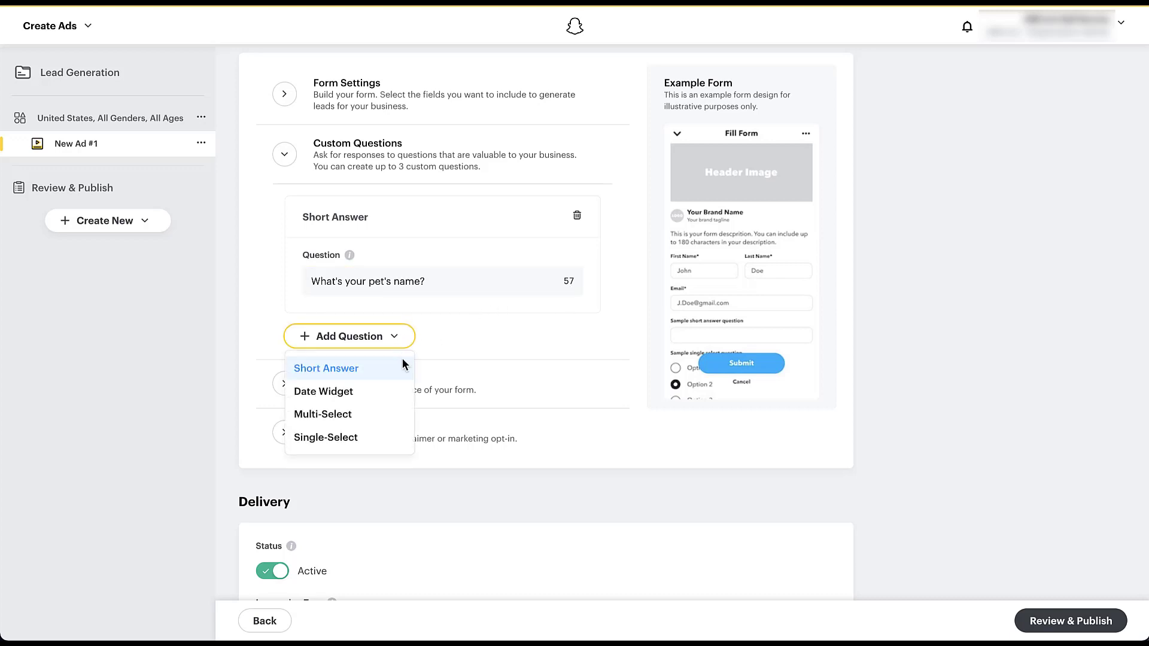
left_click(395, 391)
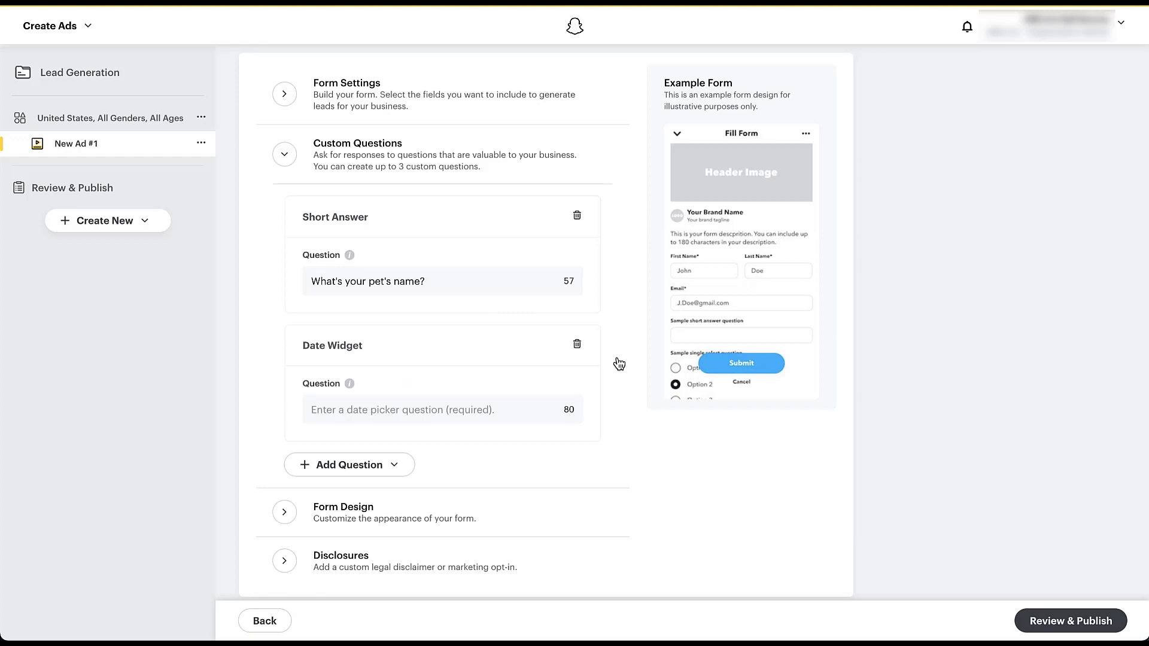
mouse_move(351, 386)
left_click(351, 415)
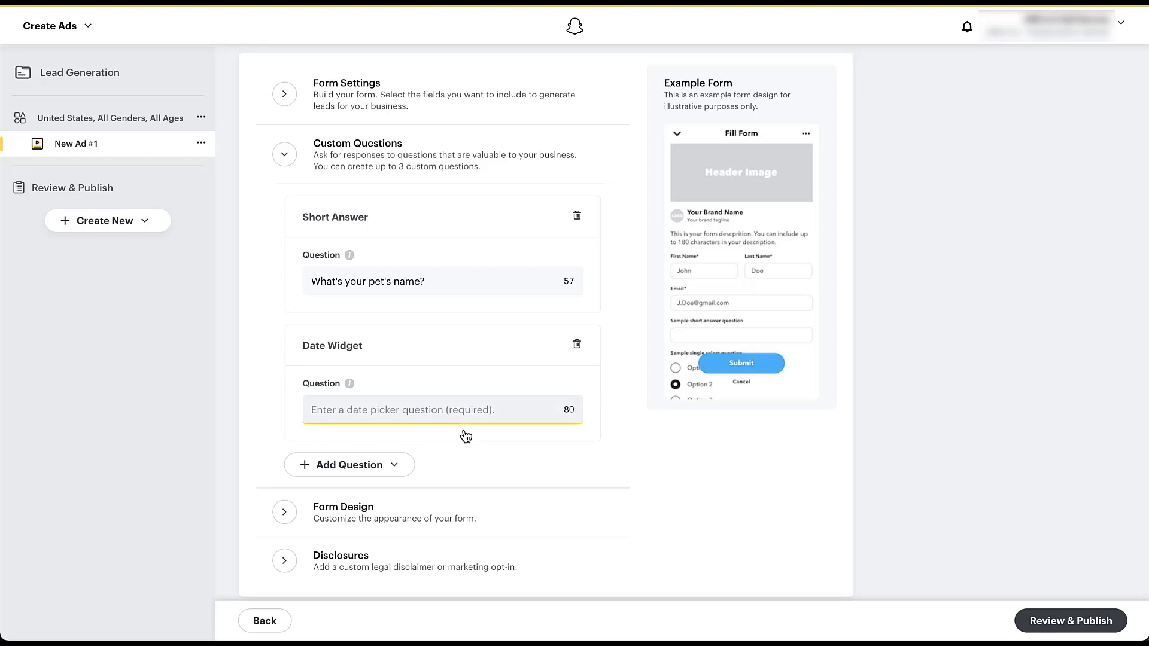
type("When are you available for a call?")
left_click(611, 414)
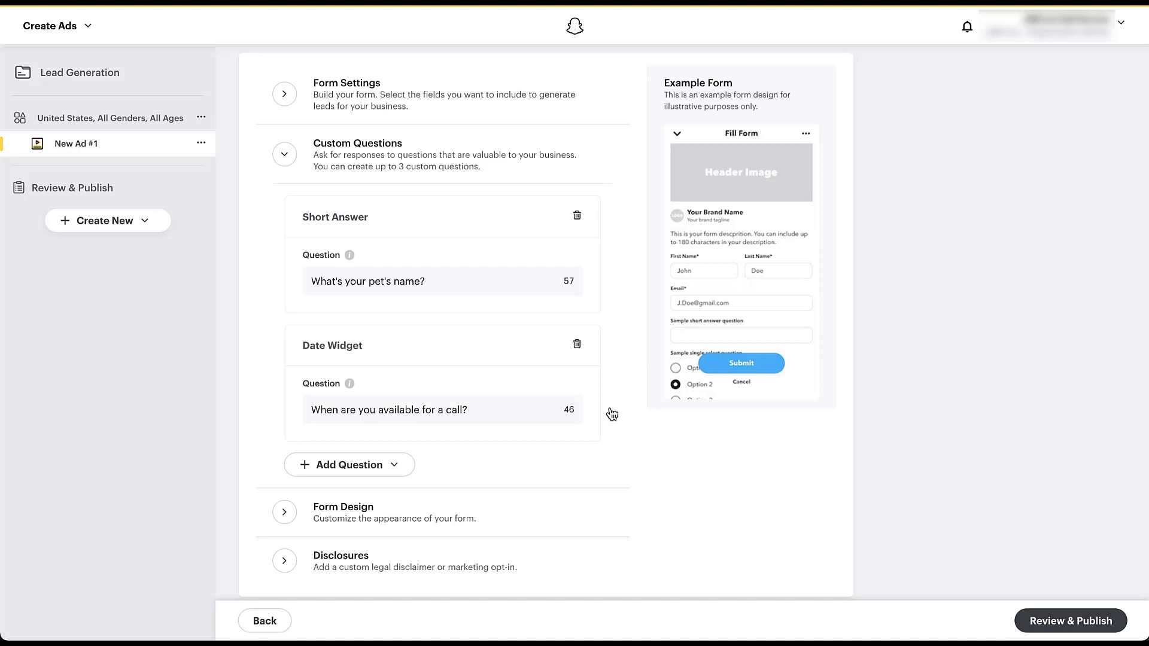
- Add a Multi-Select question "How do you get to work?" with answers Car, Bus/Subway/Mass Transit, Walk/Bike and I work from home
left_click(399, 467)
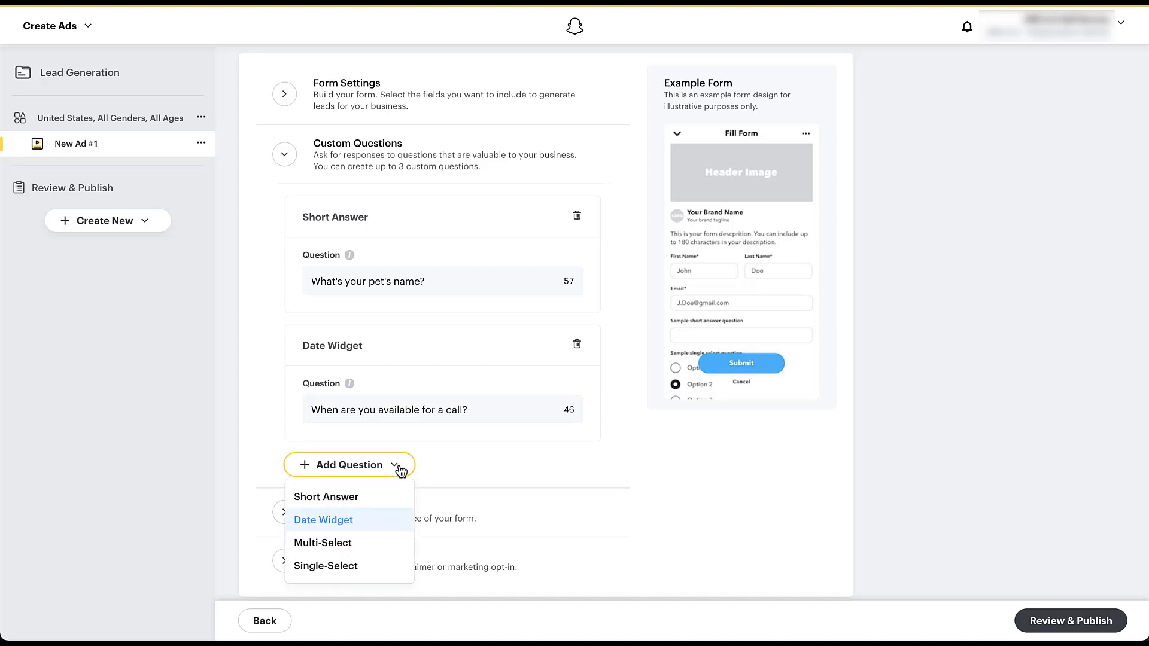
left_click(368, 543)
scroll(633, 372, "down", 3)
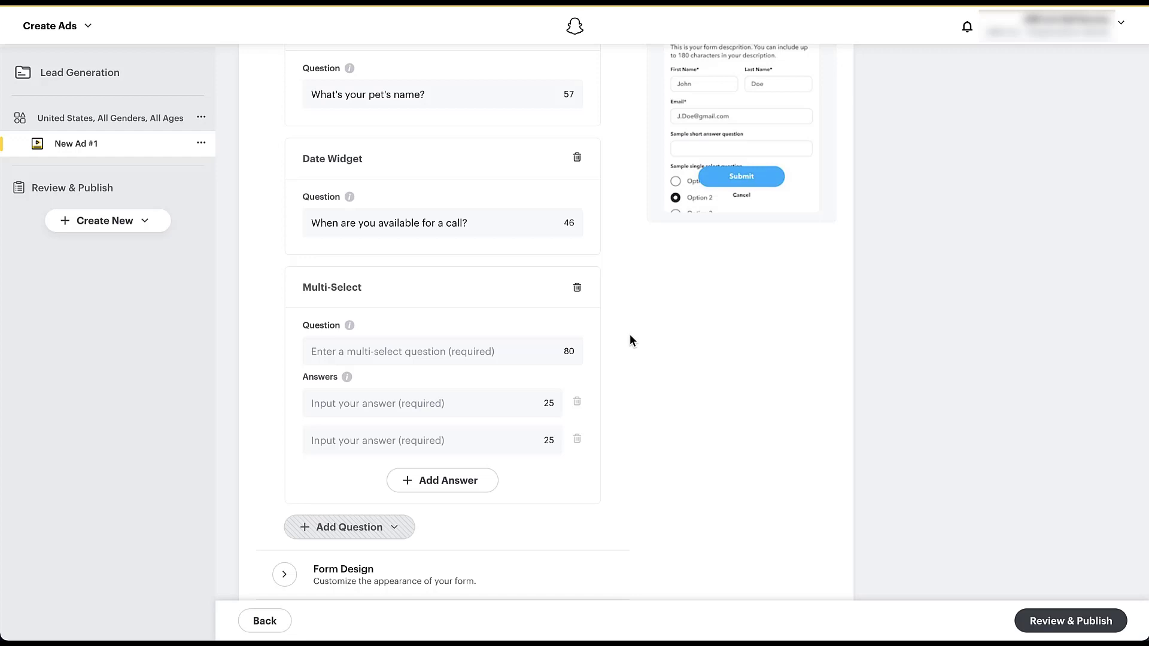
left_click(473, 351)
type("How do you get to work?")
left_click(627, 363)
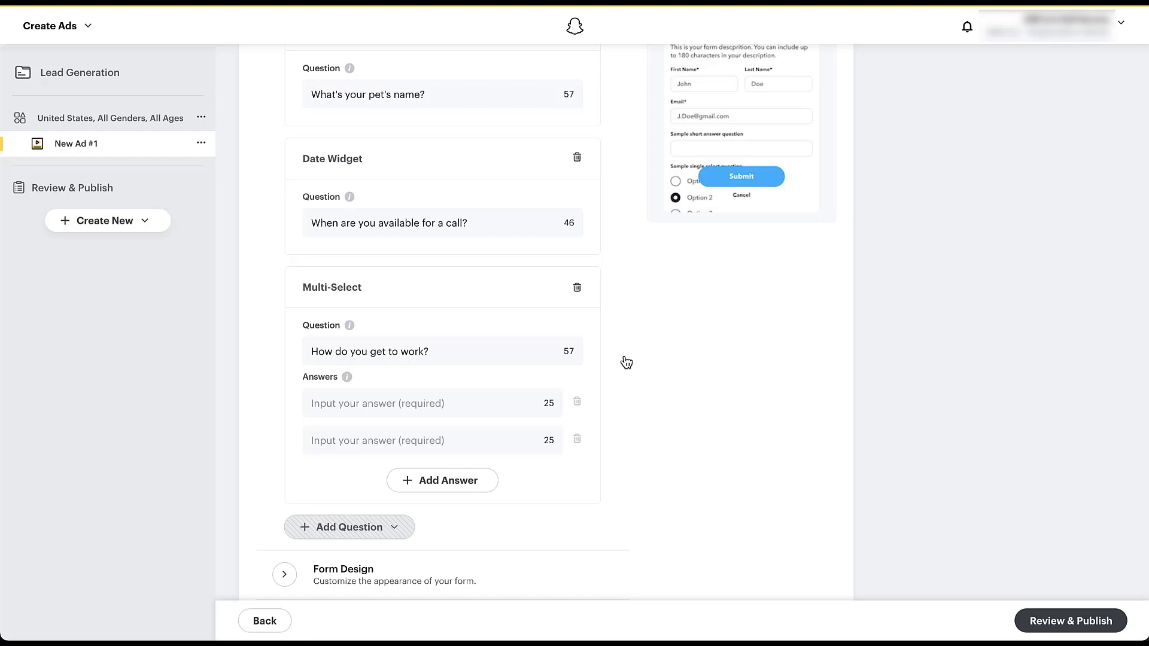
left_click(481, 404)
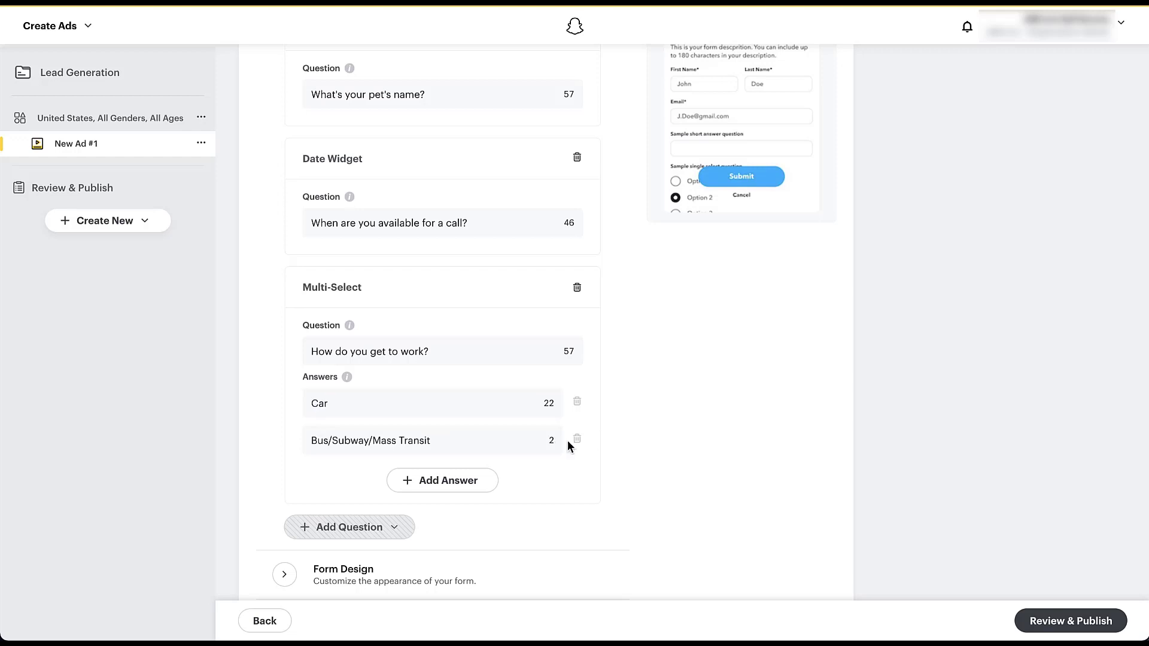
left_click(474, 482)
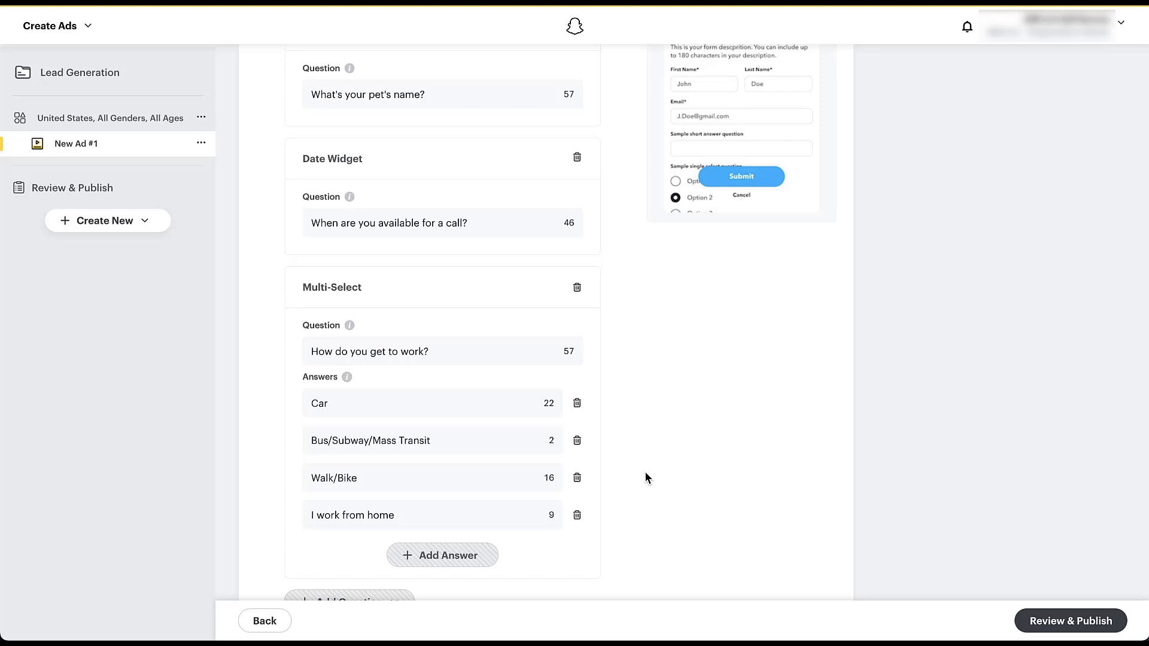
- Delete the Multi-Select question about getting to work from the lead form
scroll(645, 472, "down", 1)
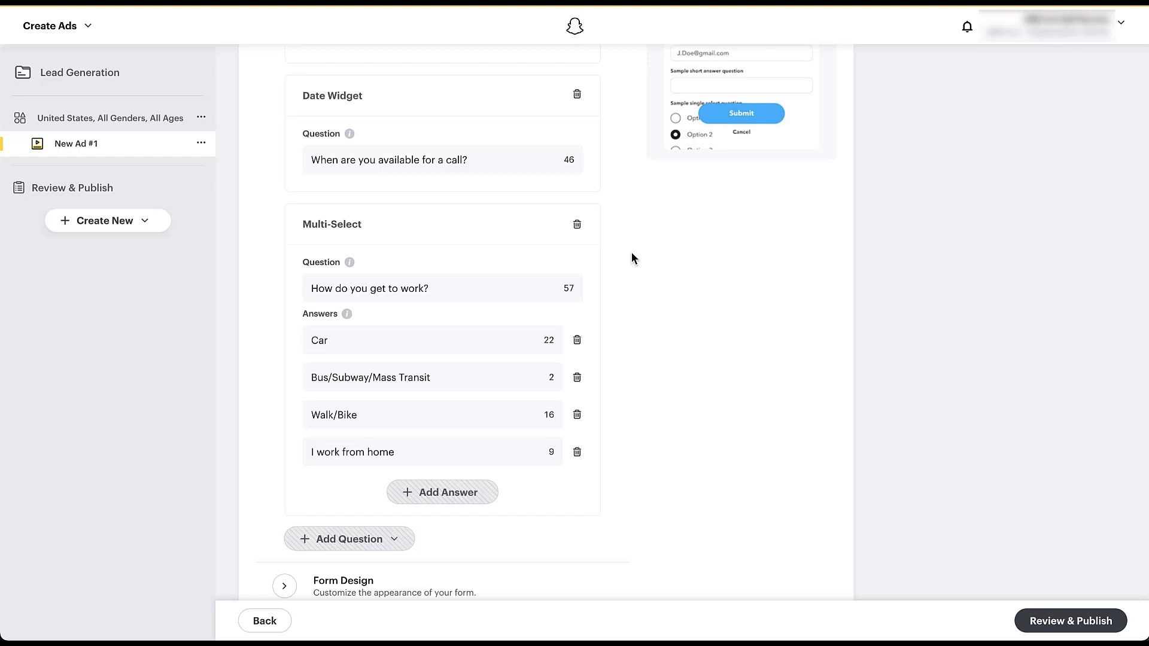
left_click(576, 225)
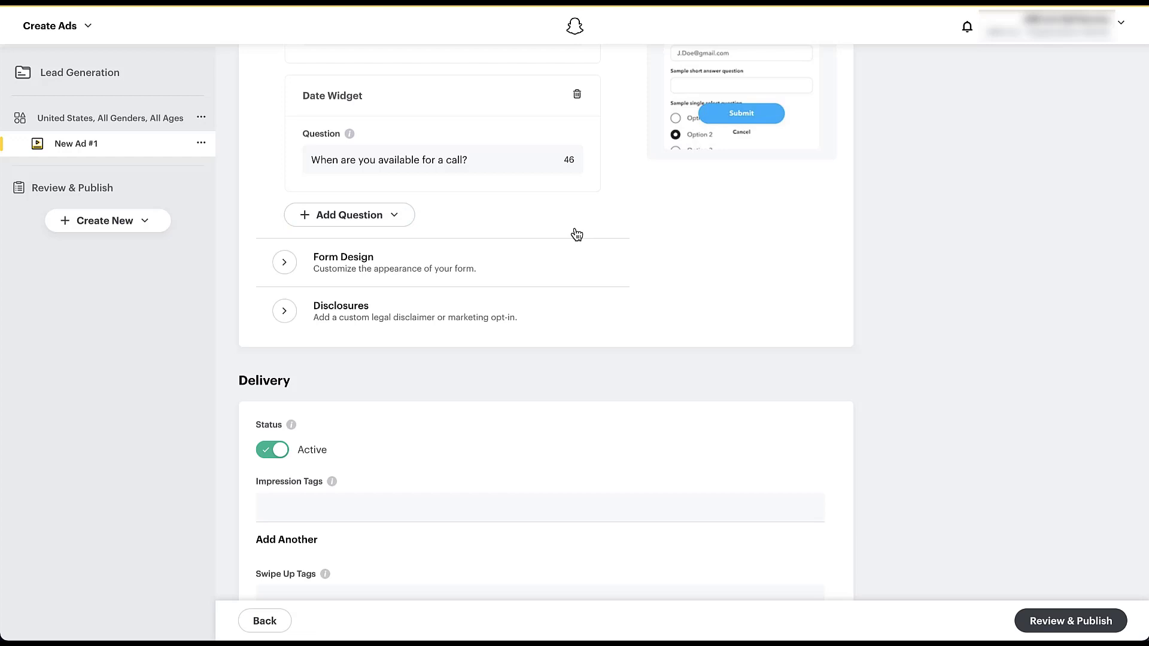
- Add a Single-Select question "What is your favorite color?" with answers Blue, Red, Purple and Other, and collapse the custom questions
left_click(393, 222)
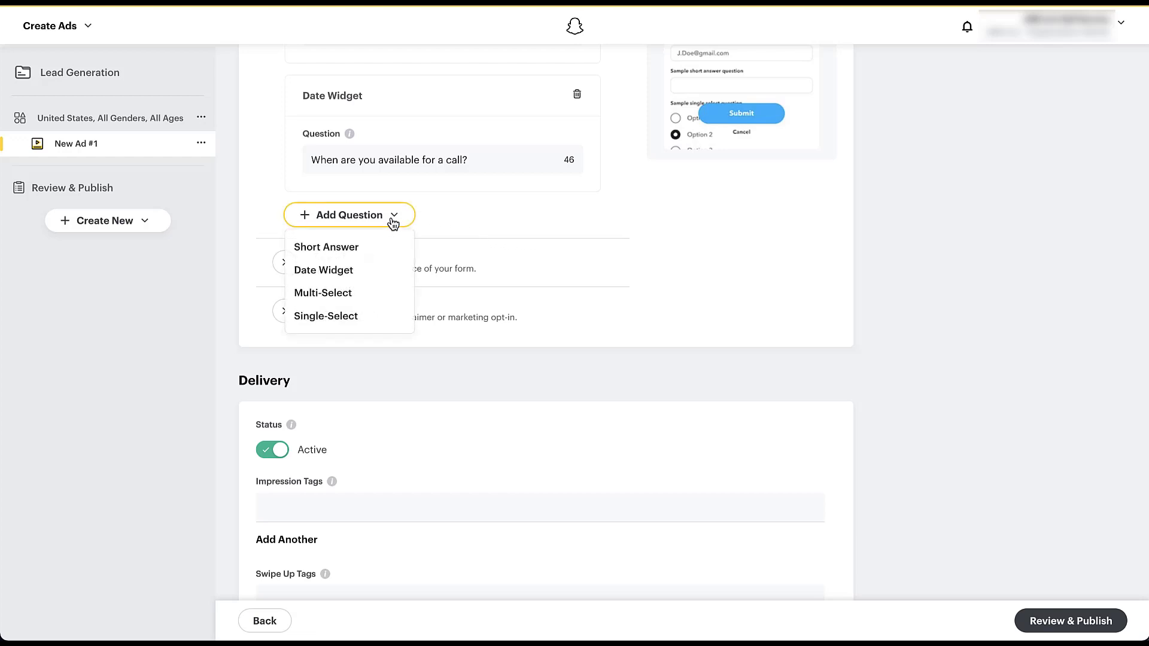
left_click(365, 325)
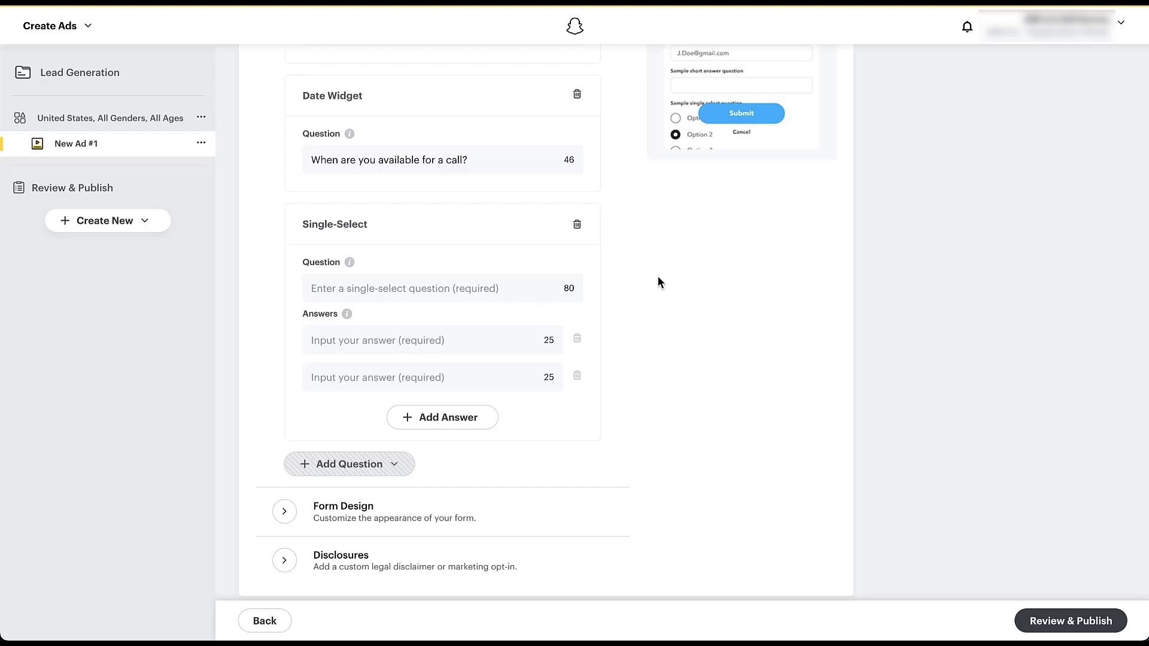
type("What is your favorite color?")
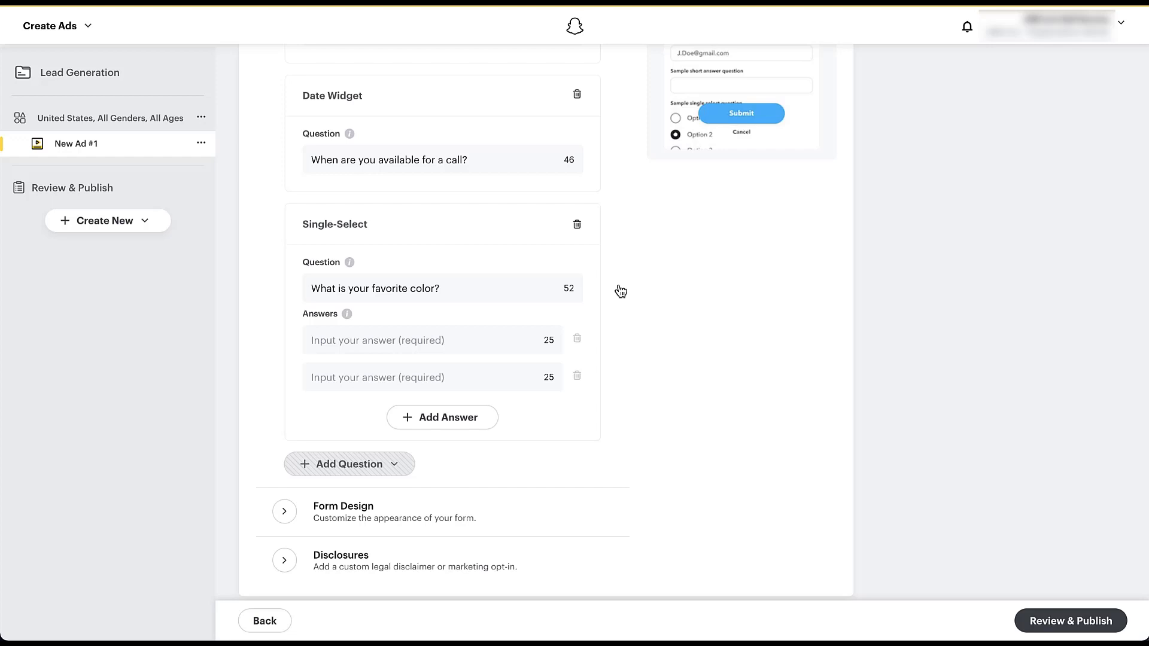
left_click(468, 332)
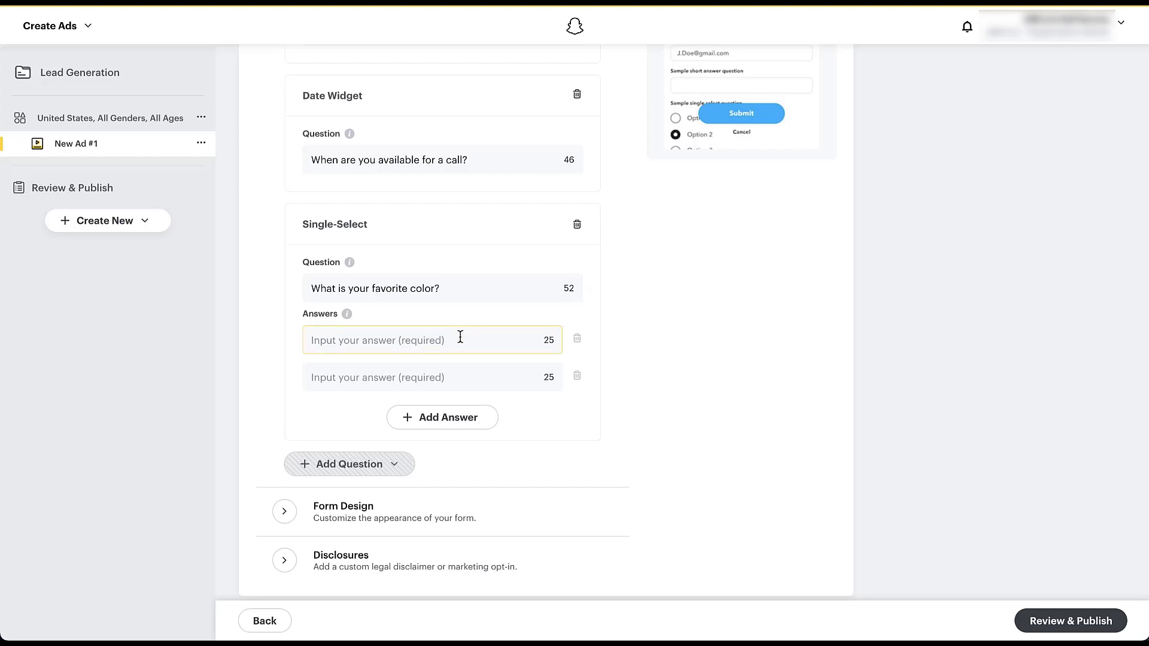
left_click(460, 337)
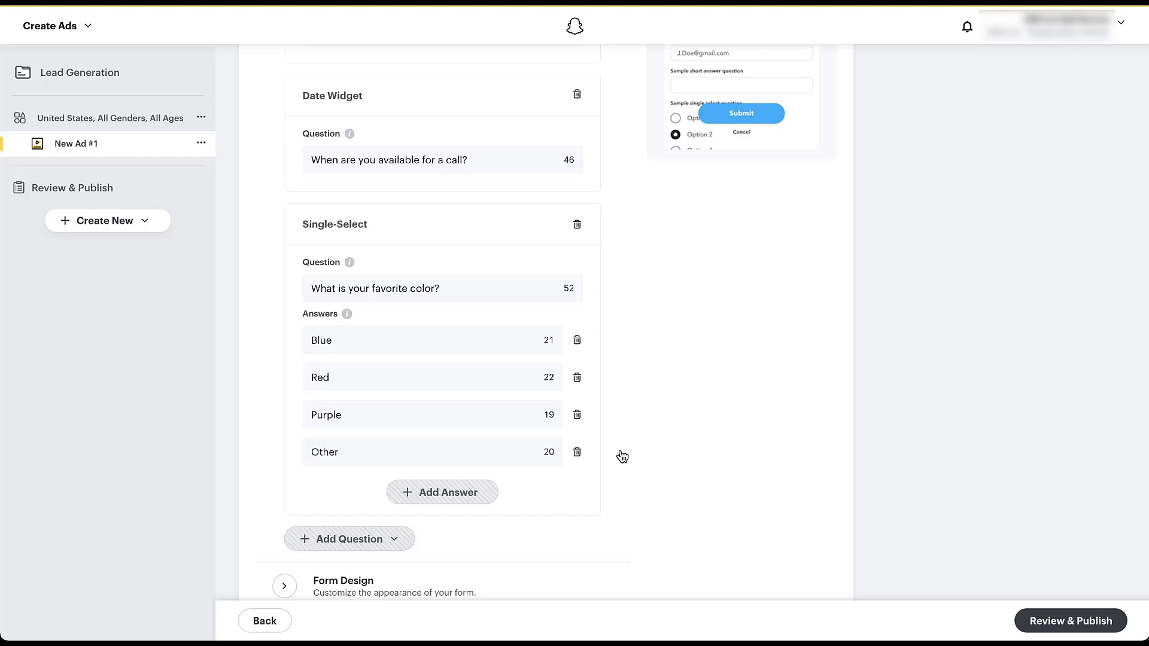
scroll(622, 457, "up", 4)
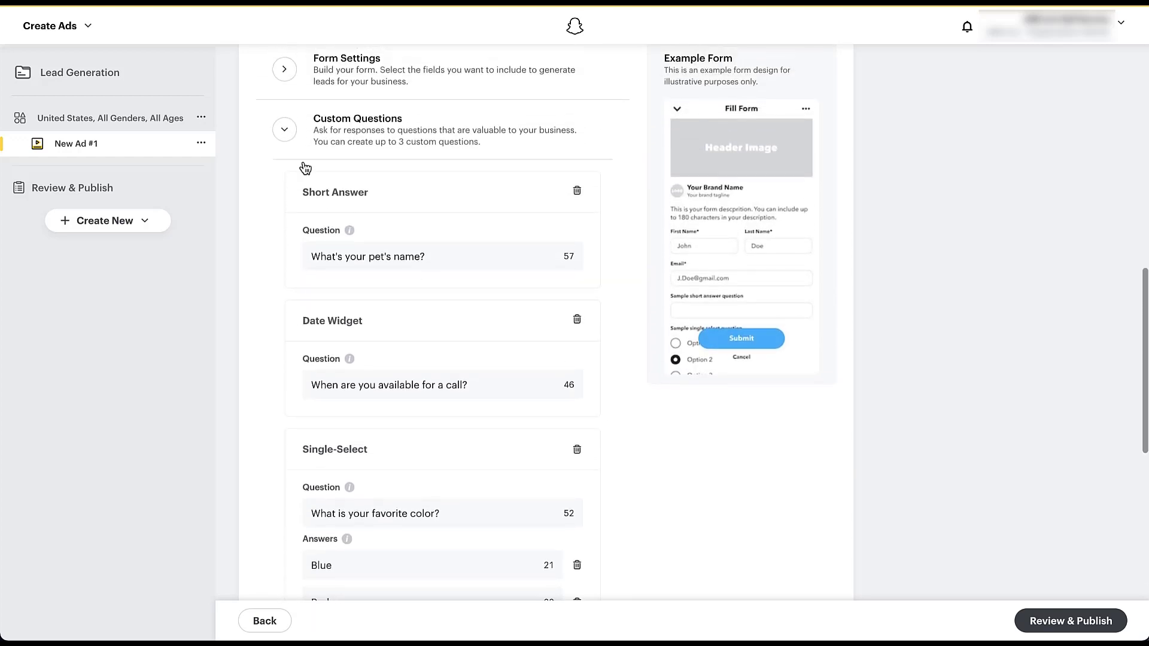
left_click(286, 130)
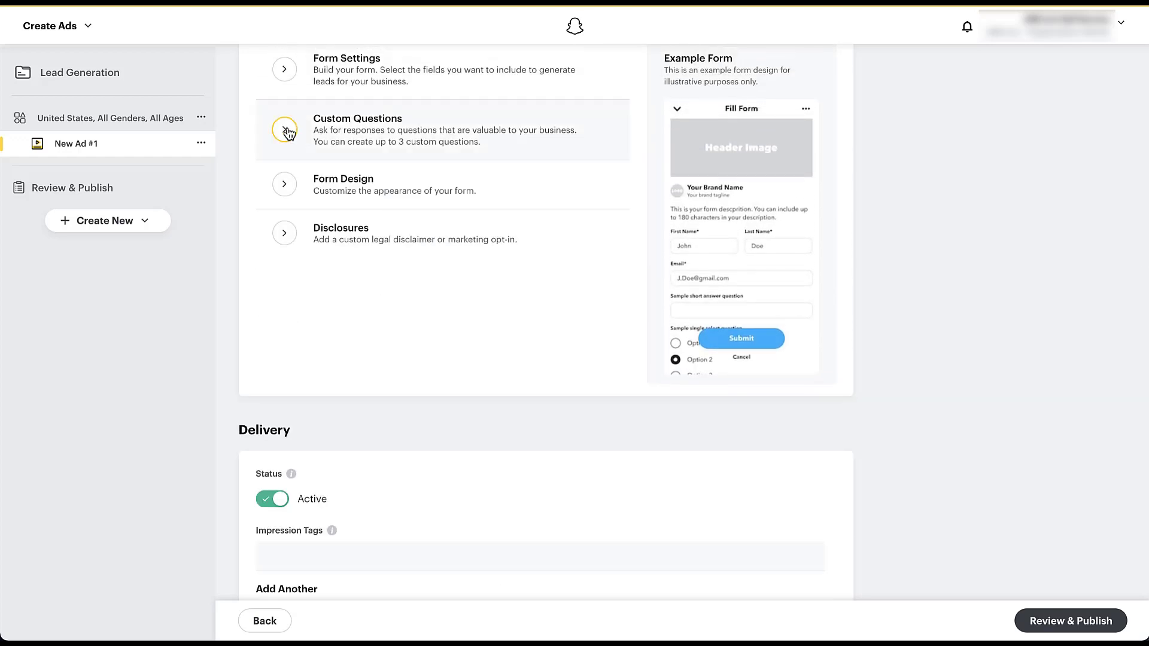
- Review the form design options, including the existing media for the header image, without choosing an image
left_click(283, 186)
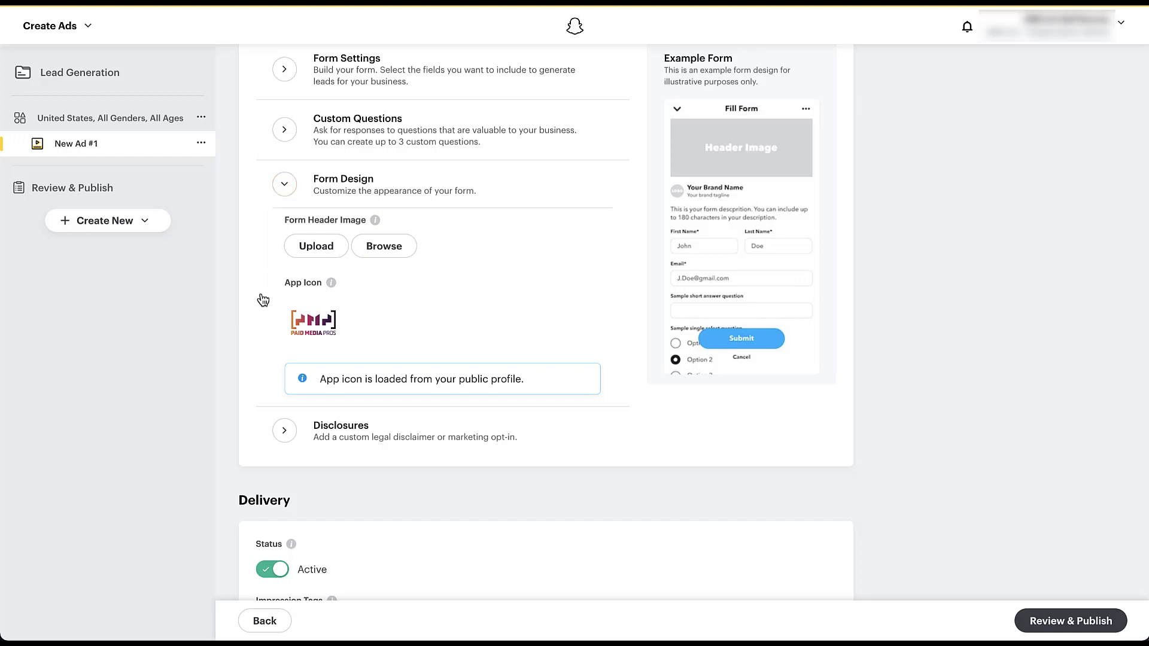
mouse_move(333, 283)
left_click(393, 250)
left_click(392, 250)
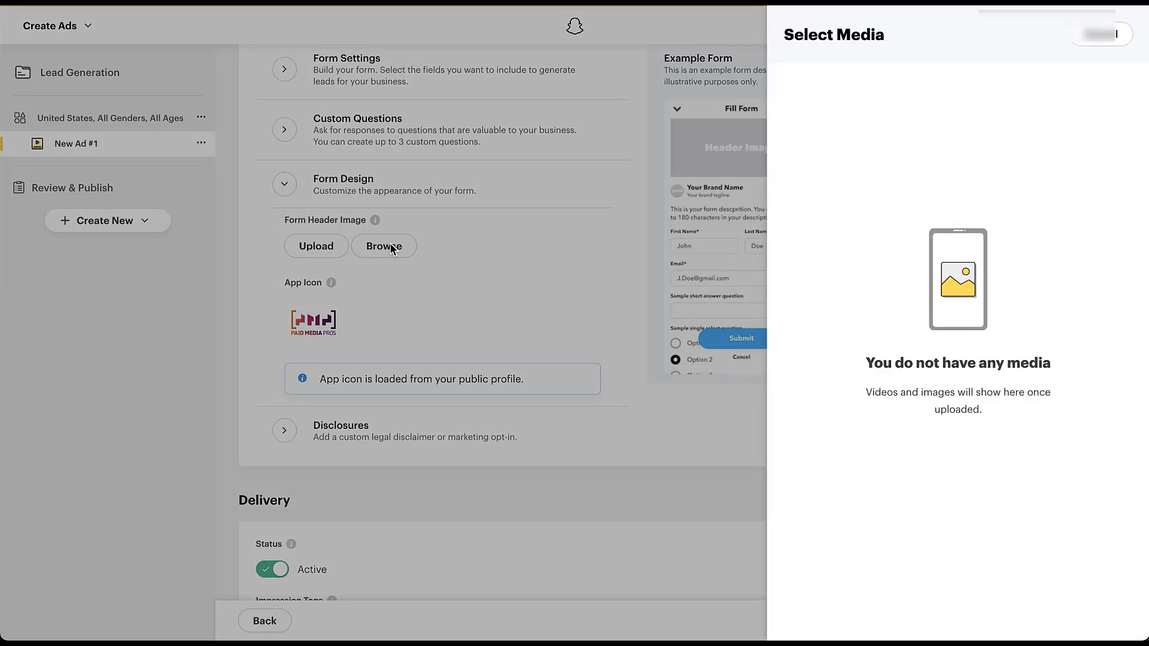
left_click(436, 245)
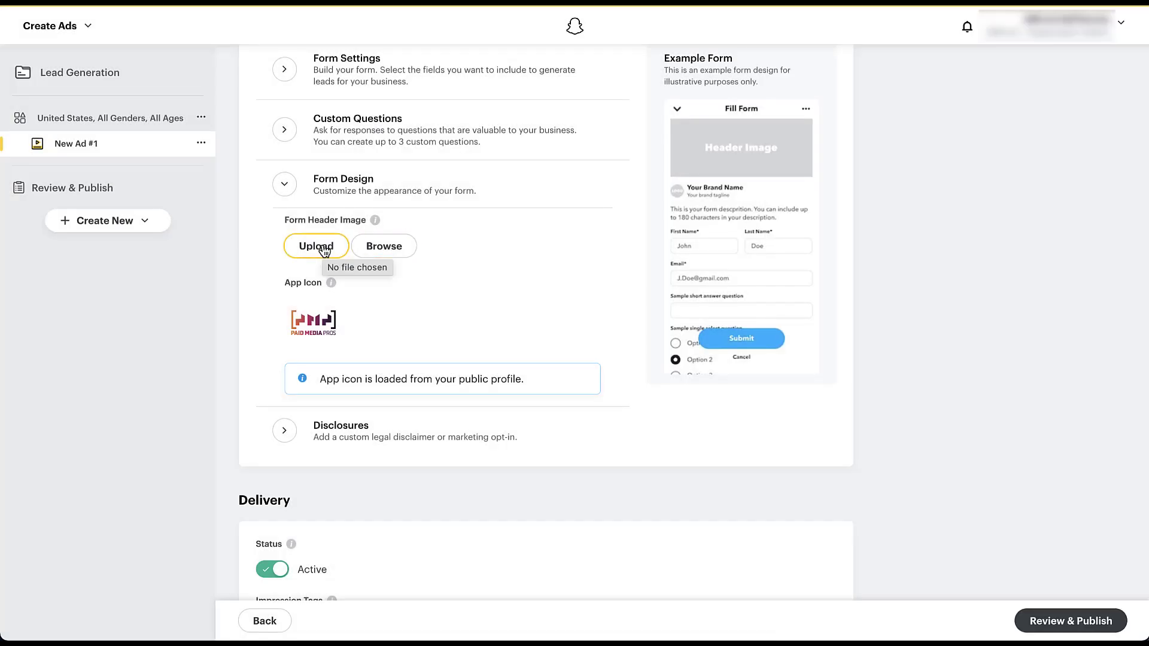
mouse_move(376, 222)
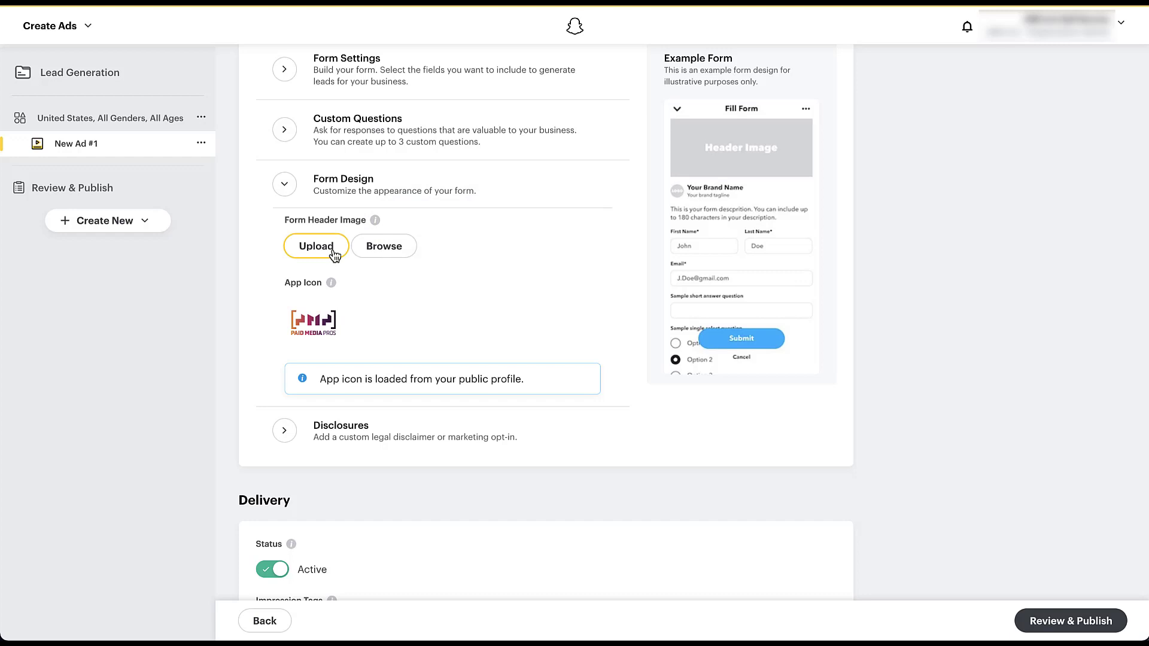
left_click(284, 188)
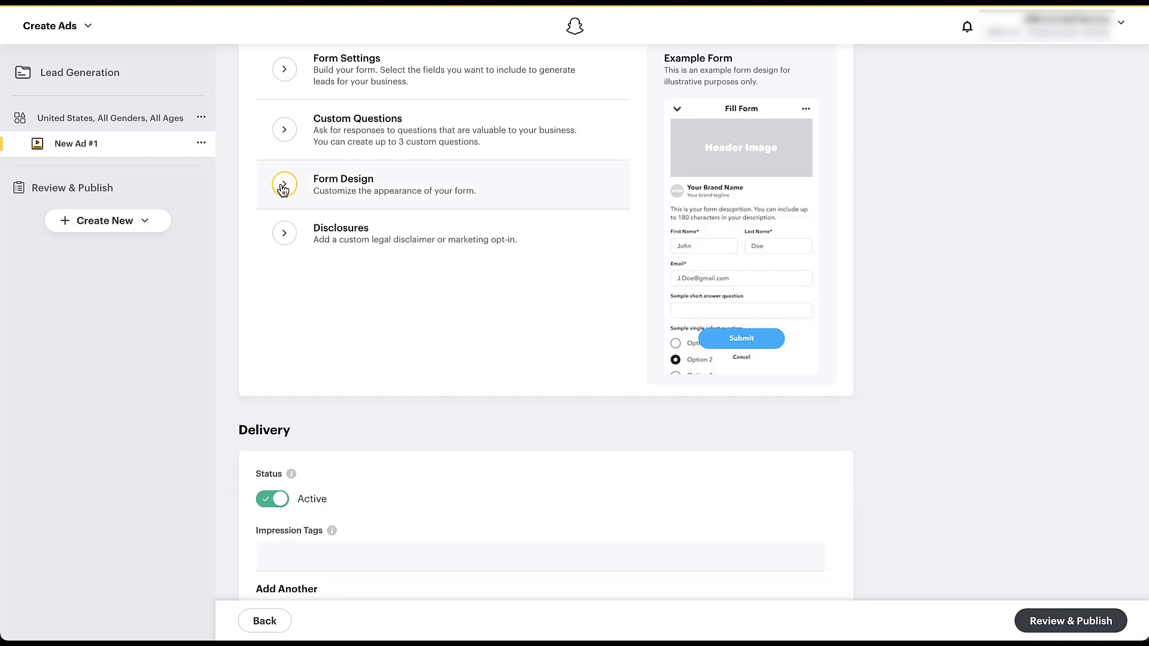
- Add a new consent to the lead form's disclosures and make it not required
left_click(281, 238)
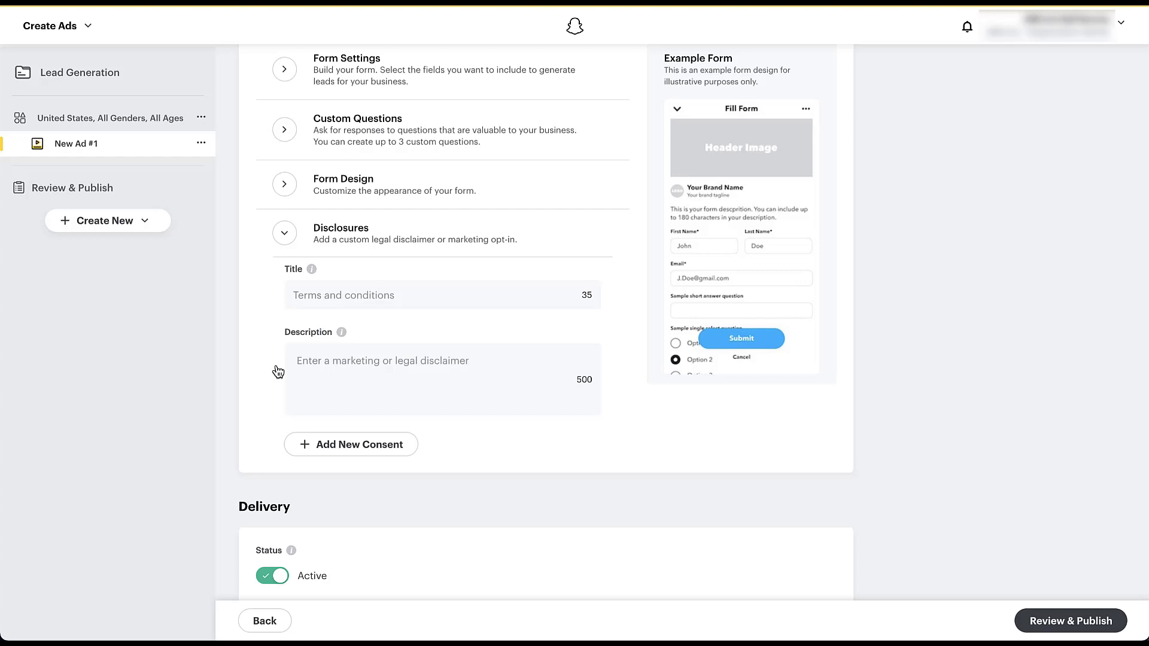
left_click(344, 454)
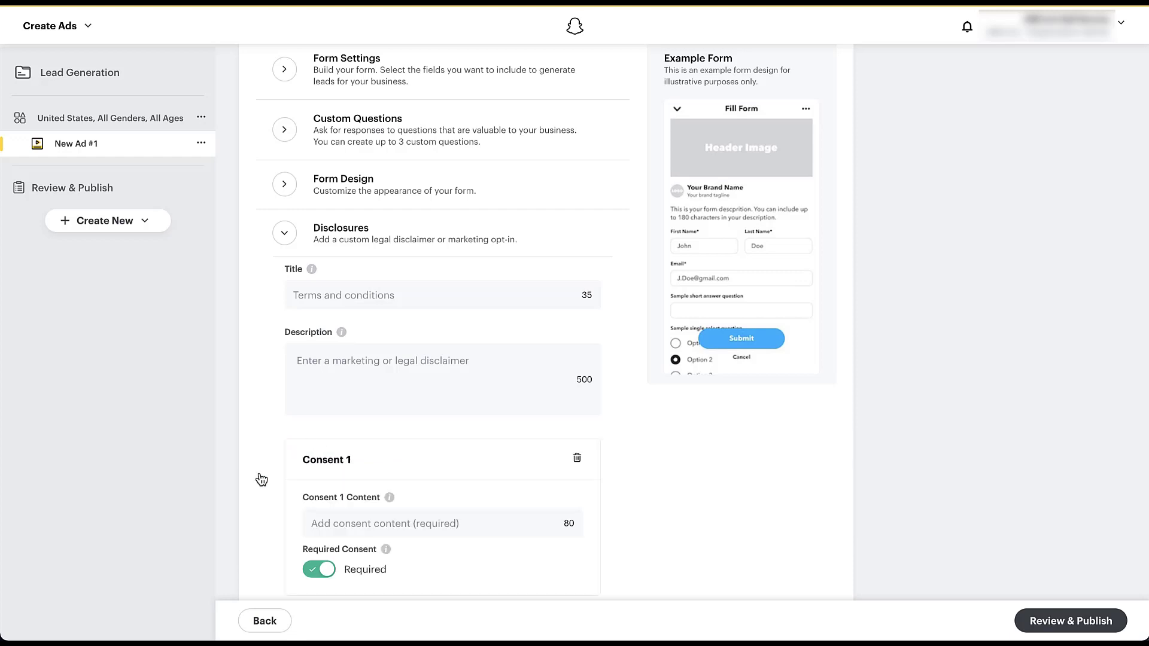
scroll(262, 479, "down", 2)
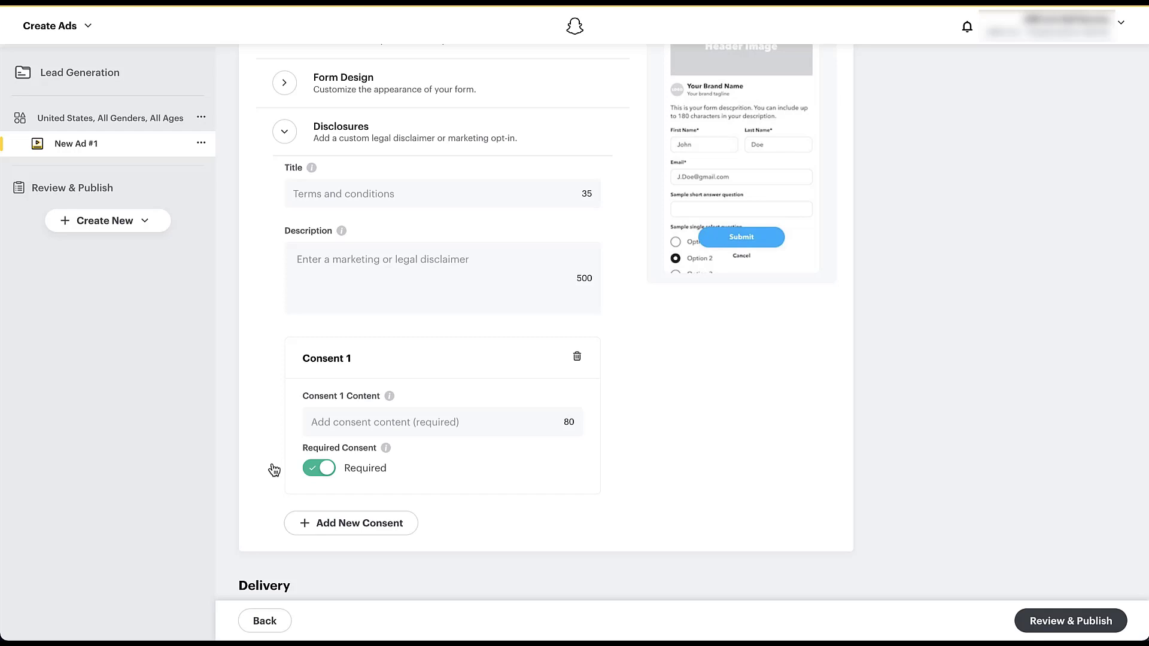
left_click(310, 470)
scroll(268, 463, "down", 1)
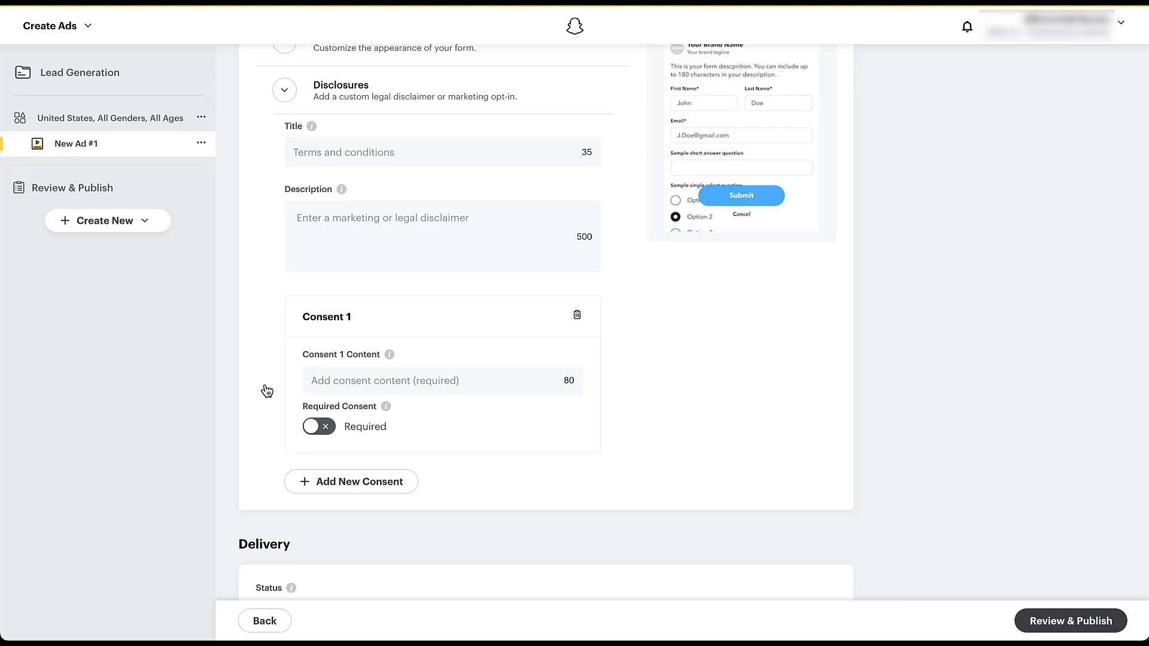
- Collapse the lead form's disclosures and proceed to reviewing and publishing the campaign
left_click(284, 93)
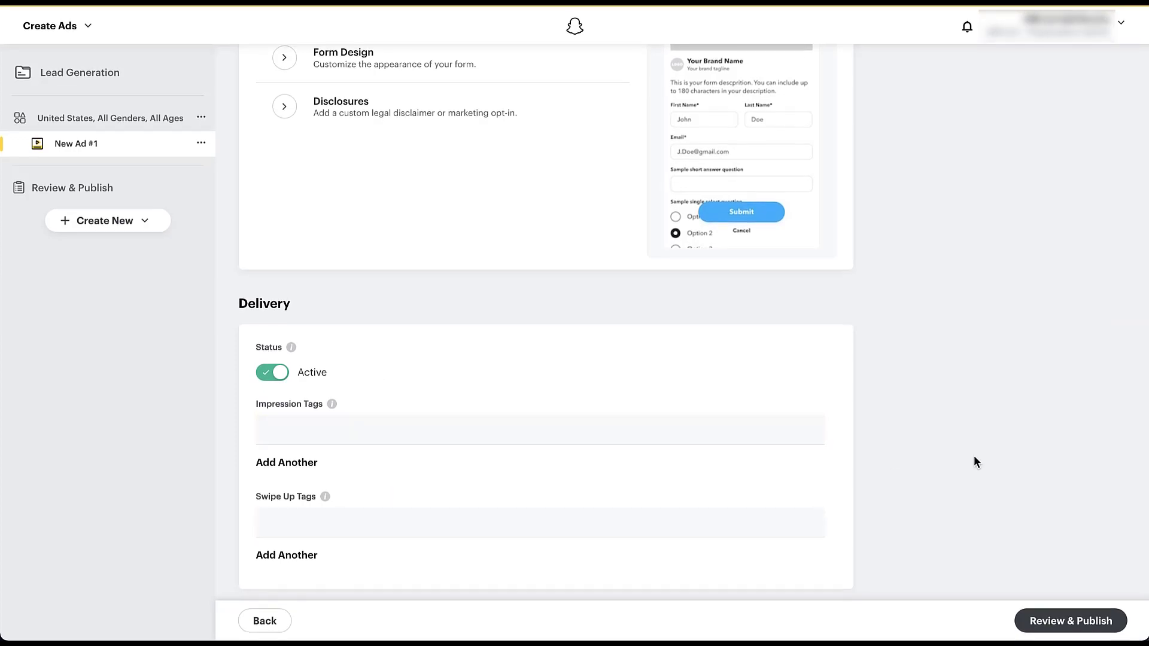
left_click(1065, 625)
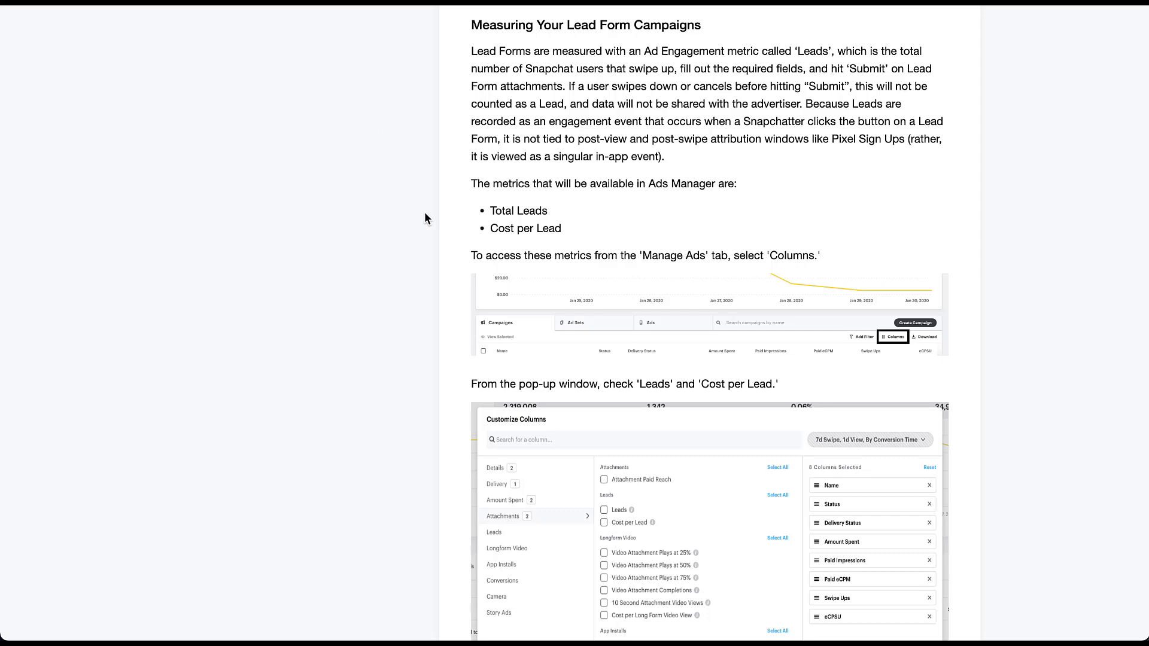
- Read the help article on measuring lead form campaigns, adding the Leads columns, and exporting and downloading leads from Ads Manager
scroll(424, 217, "down", 3)
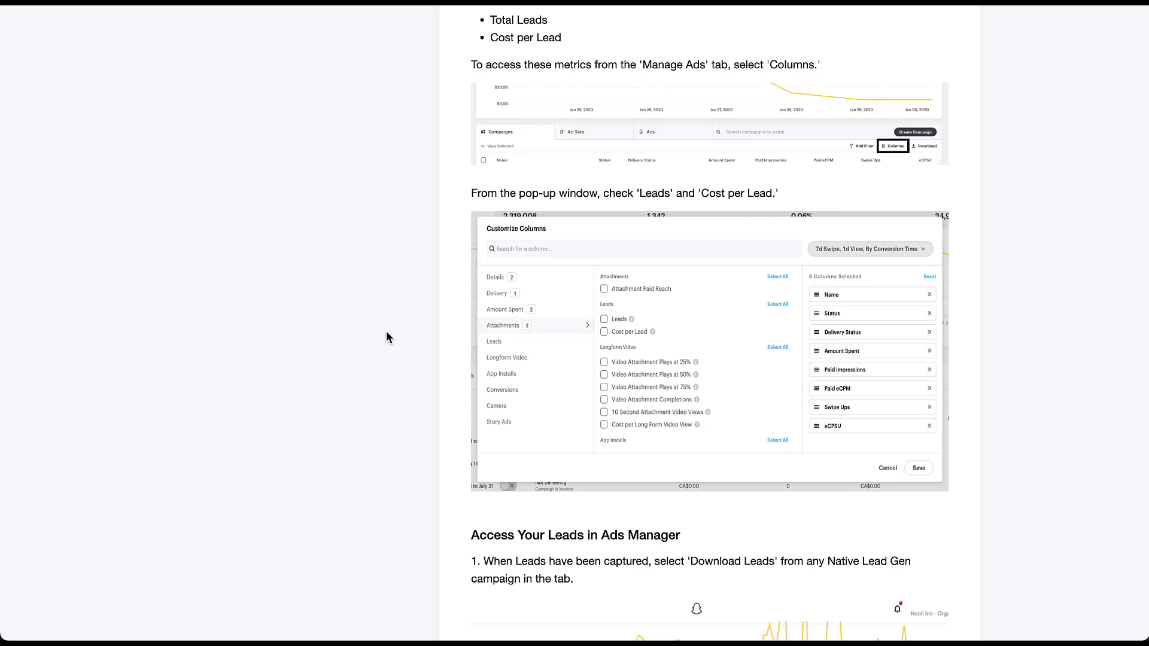
scroll(386, 332, "down", 5)
scroll(386, 332, "down", 3)
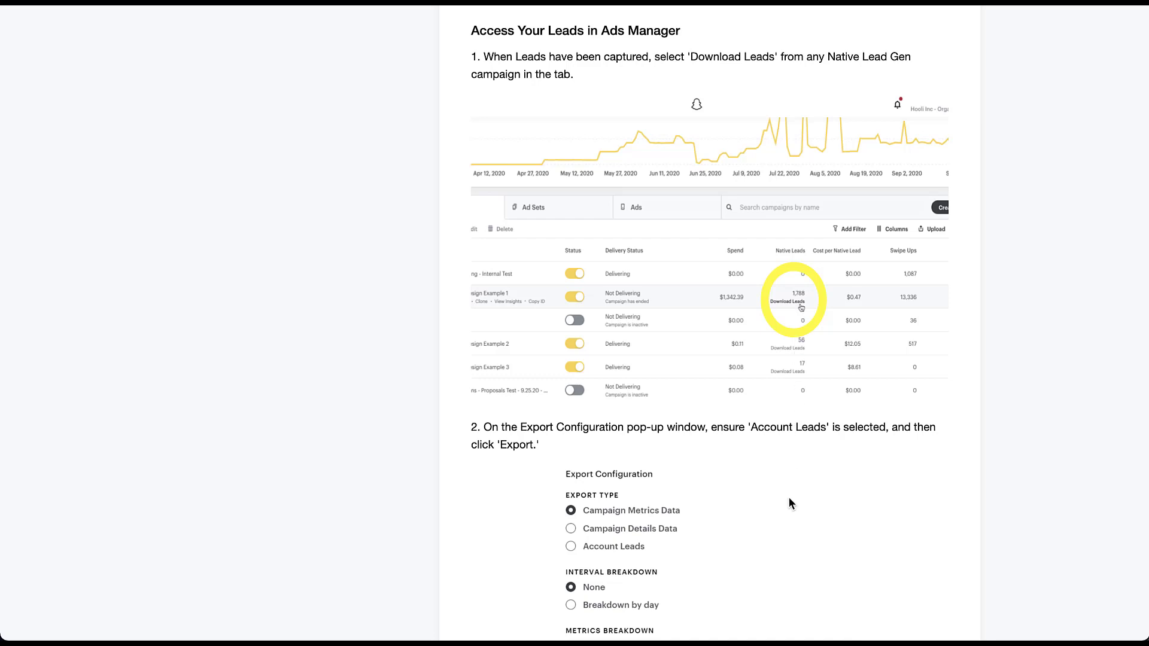
scroll(788, 502, "down", 3)
scroll(789, 500, "down", 2)
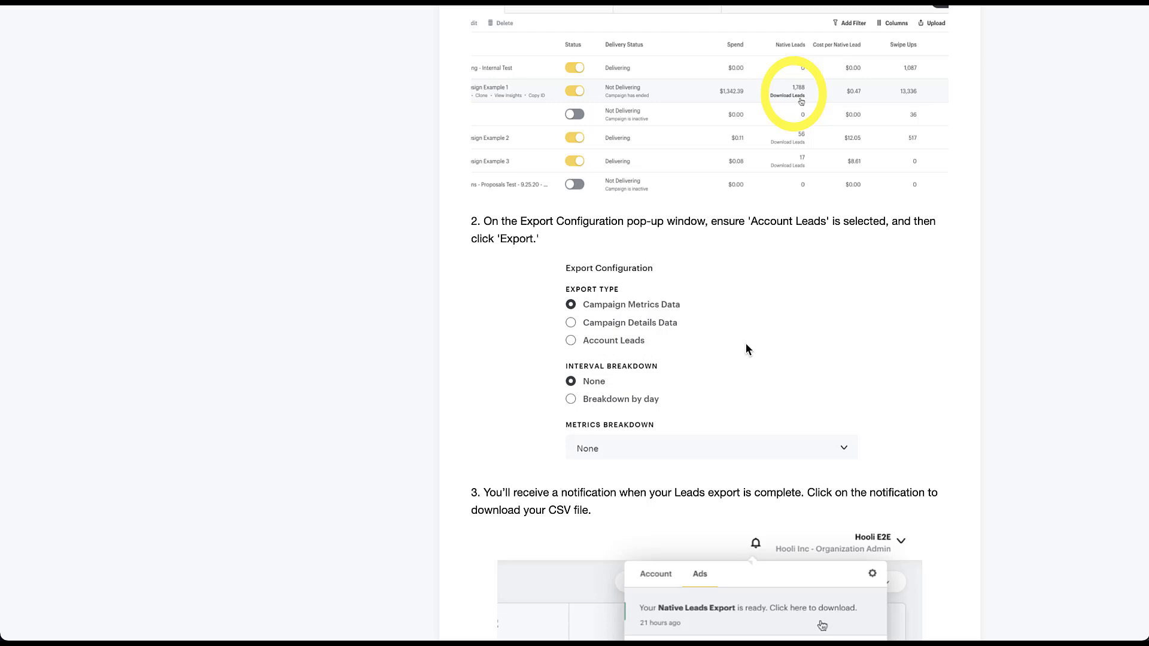
scroll(745, 346, "down", 5)
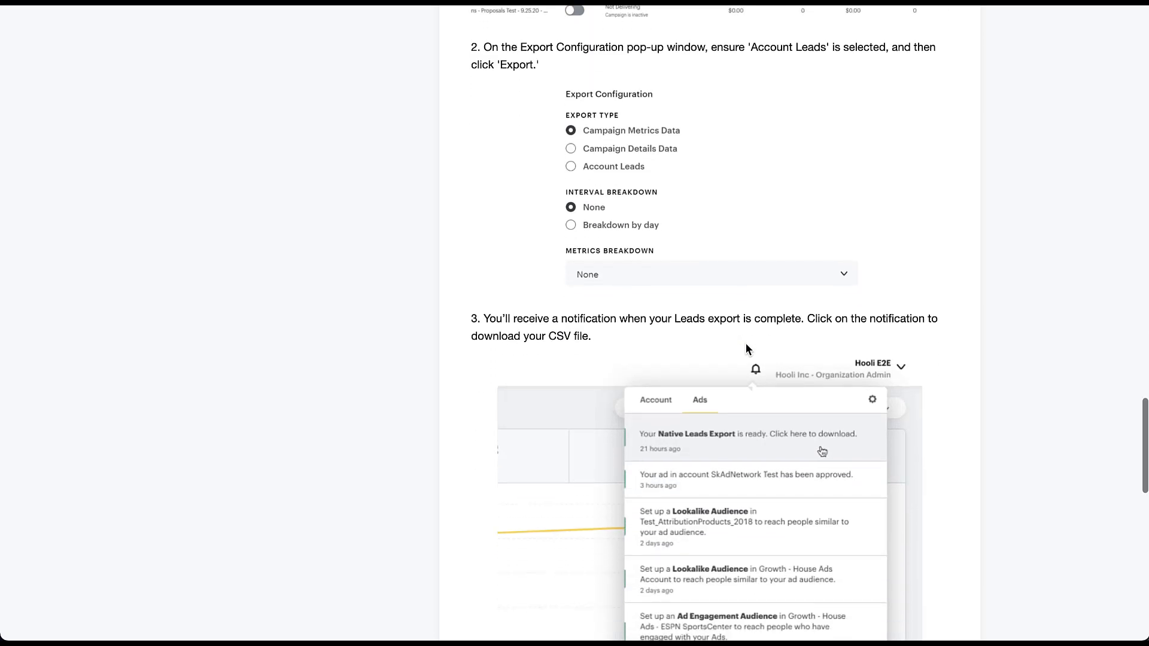
scroll(745, 347, "down", 3)
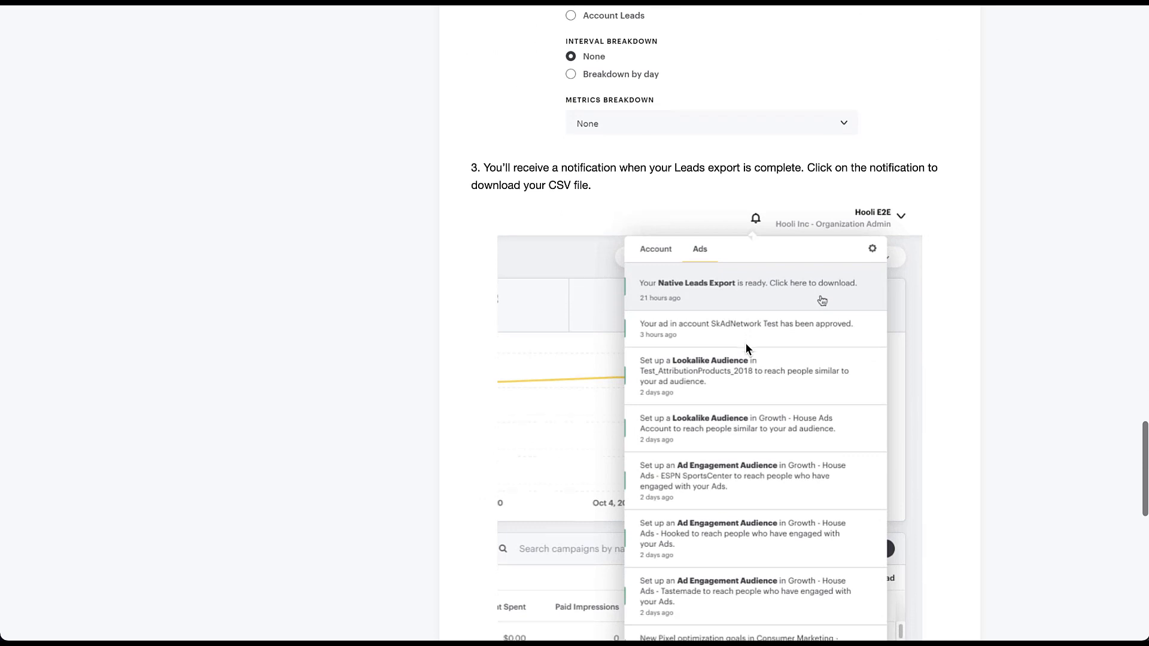
scroll(745, 349, "down", 1)
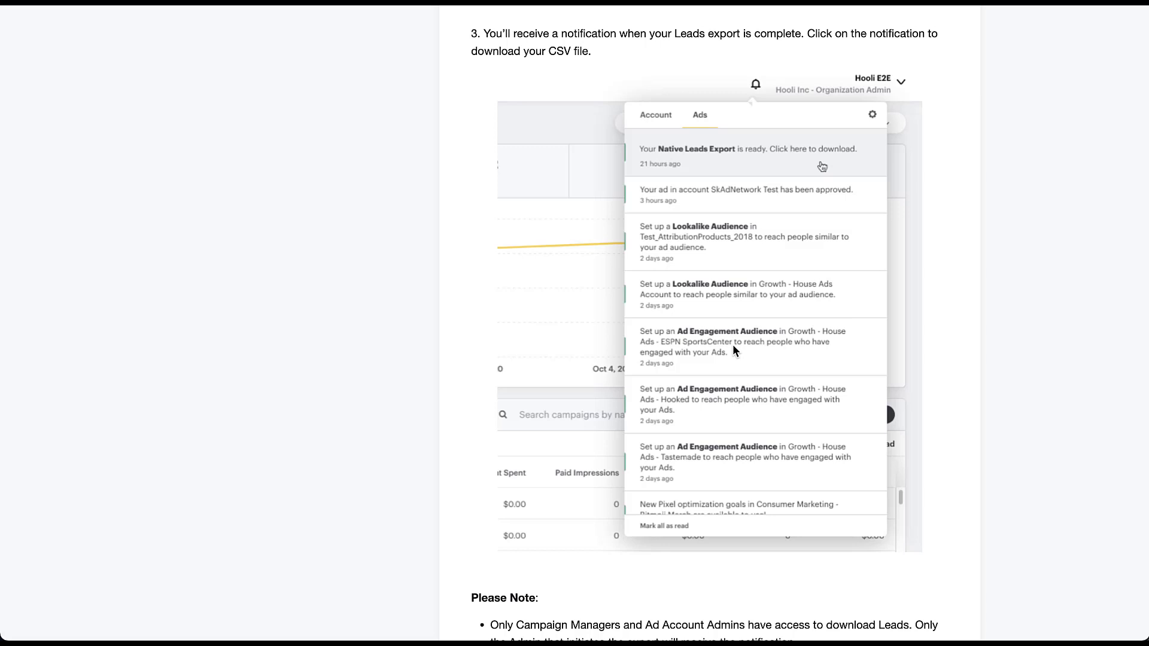
scroll(305, 273, "up", 10)
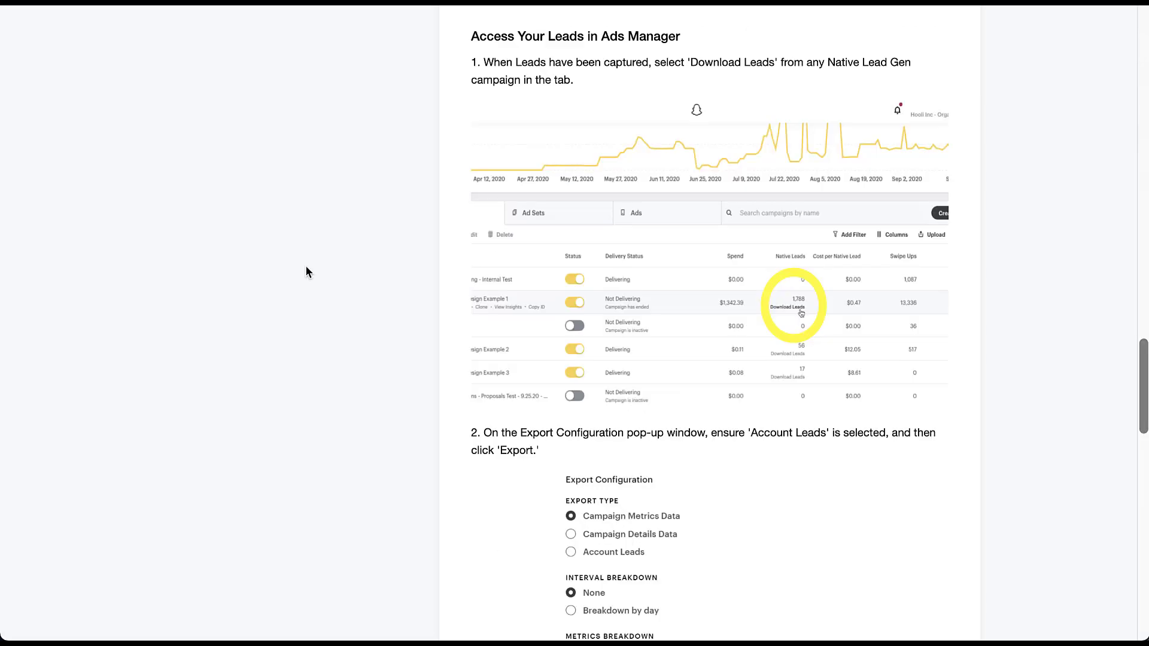